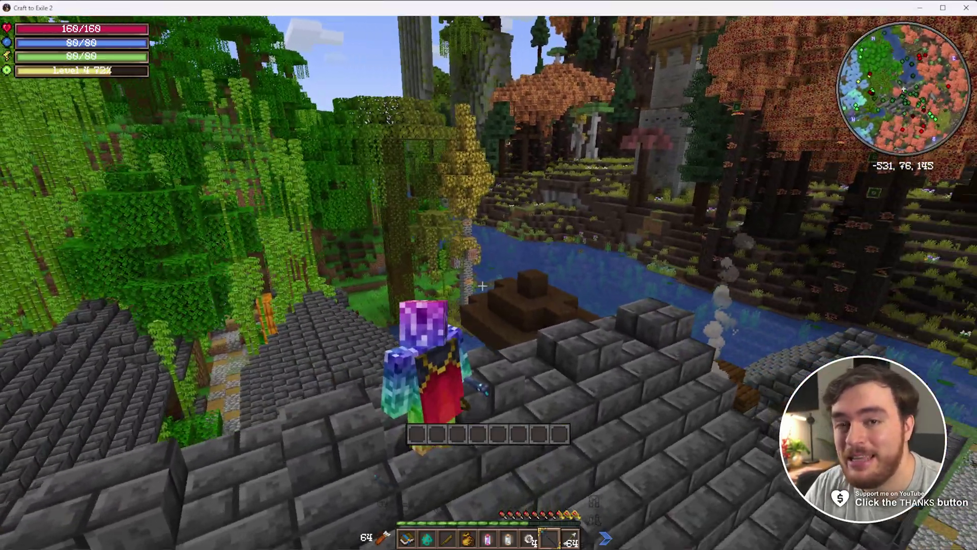
- Browse the Act V quests and the Mine and Slash talent tree, then walk toward the river
key("grave")
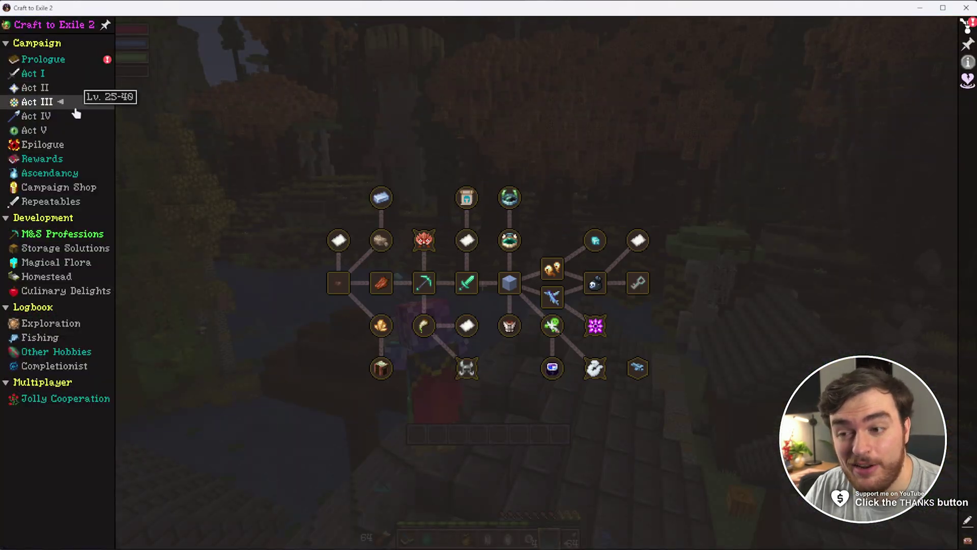
left_click(71, 130)
key("h")
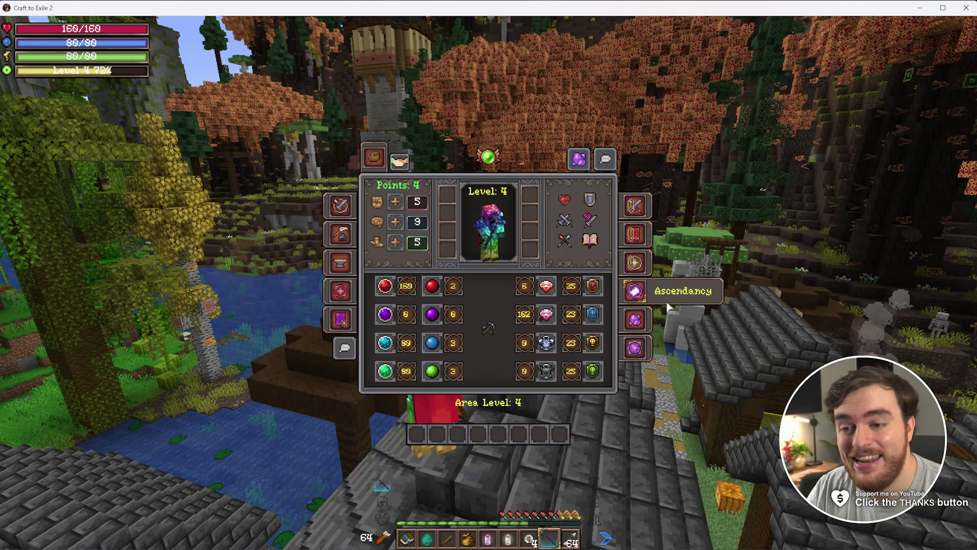
left_click(635, 264)
scroll(504, 329, "down", 5)
left_click_drag(489, 281, 490, 330)
scroll(493, 307, "up", 3)
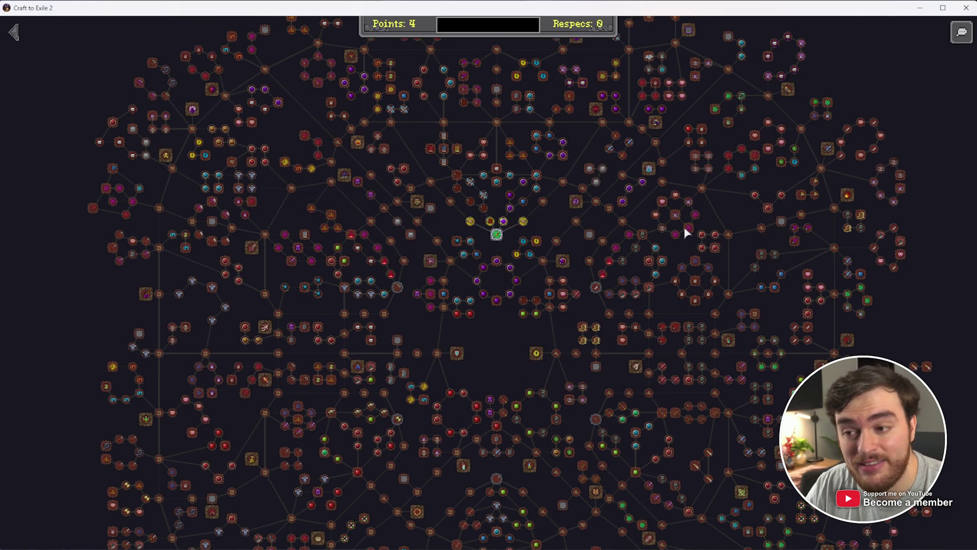
key("Escape")
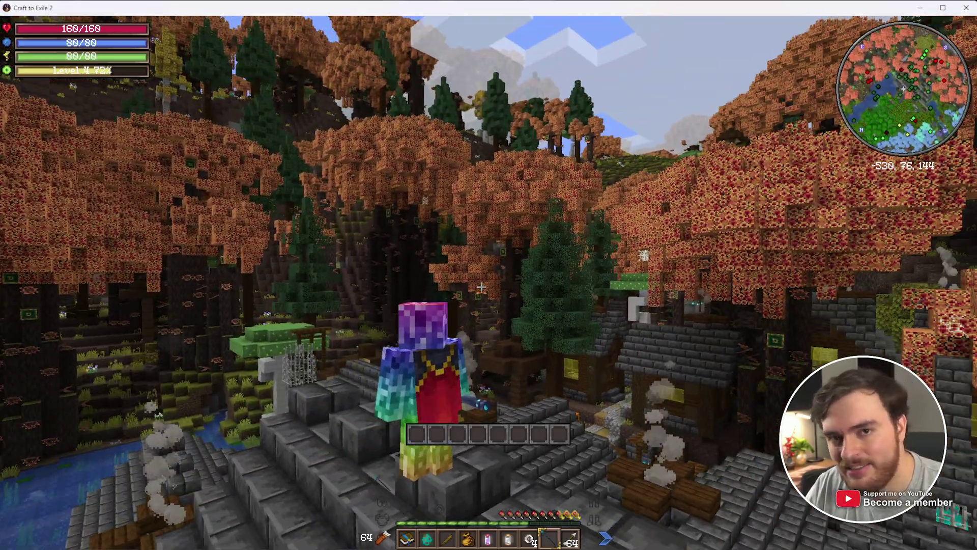
key("w")
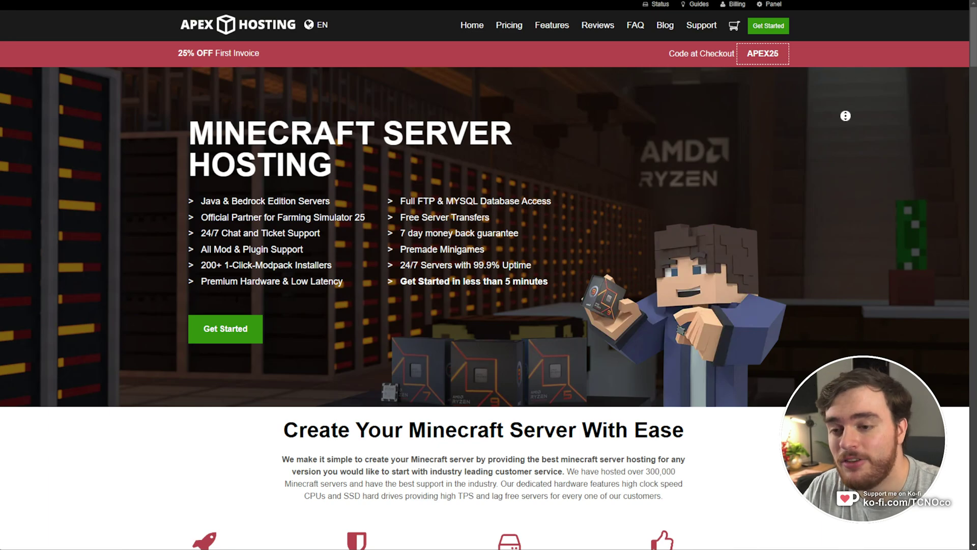
- Highlight the hosting features (24/7 Support, Ultra Low Latency, DDoS Protection, Automated Backups) and the 25% OFF offer
scroll(848, 120, "down", 6)
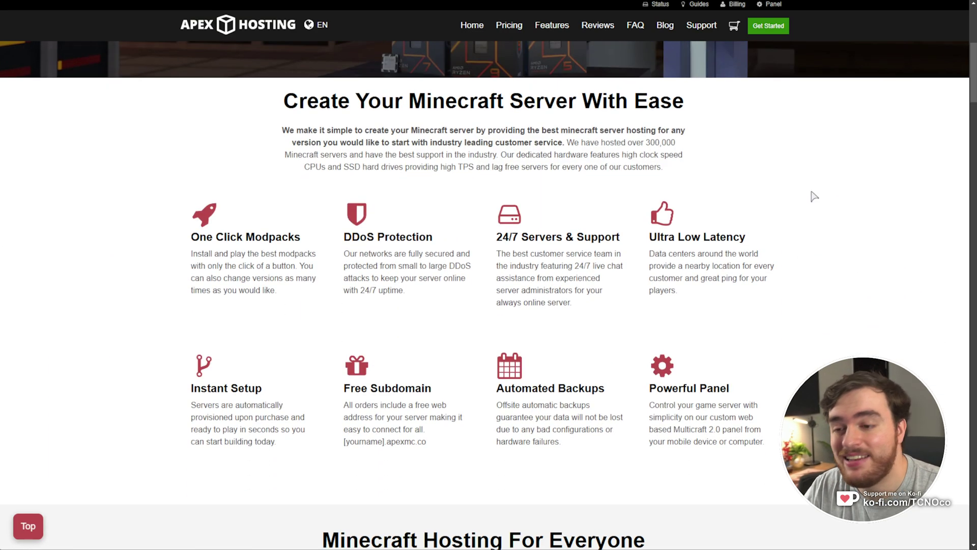
left_click_drag(620, 237, 510, 238)
left_click_drag(656, 236, 747, 246)
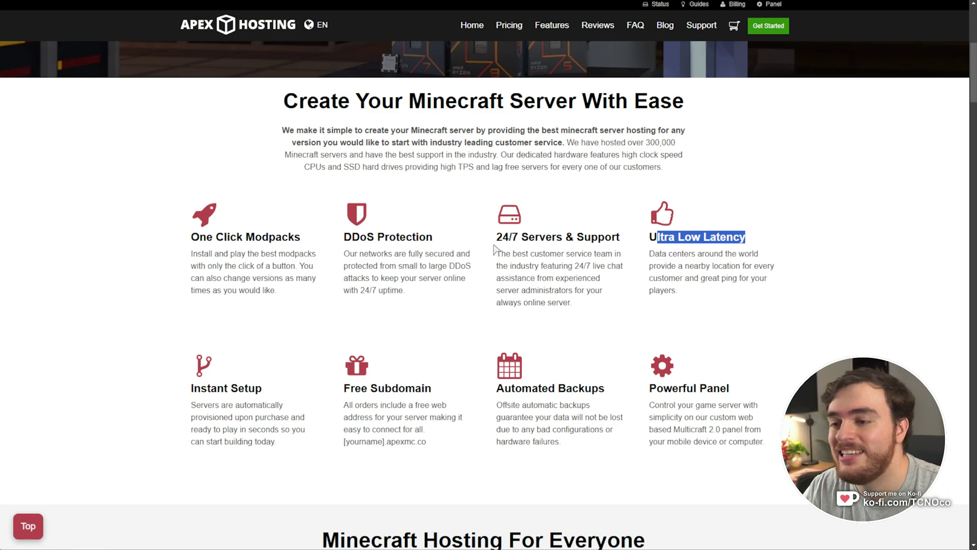
left_click_drag(433, 237, 363, 239)
left_click_drag(497, 390, 592, 390)
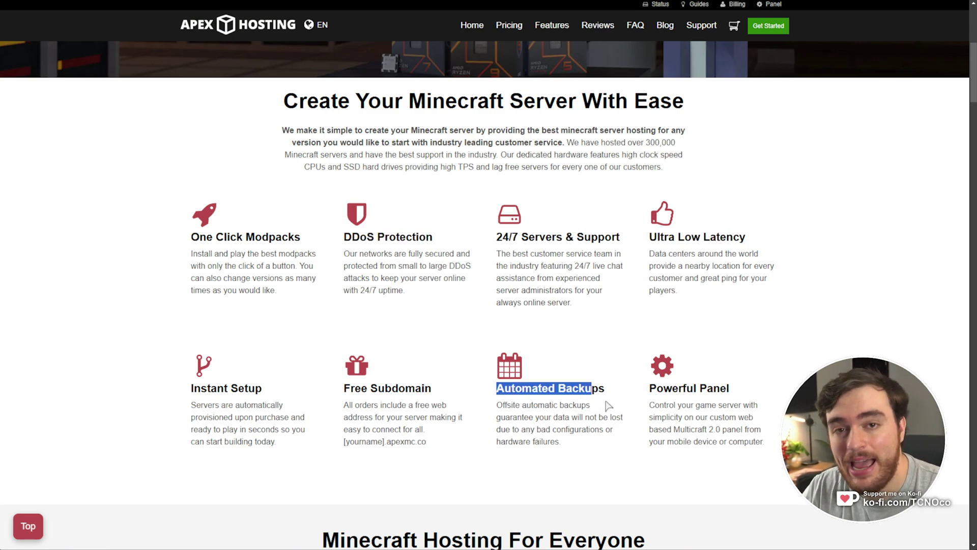
scroll(617, 411, "up", 6)
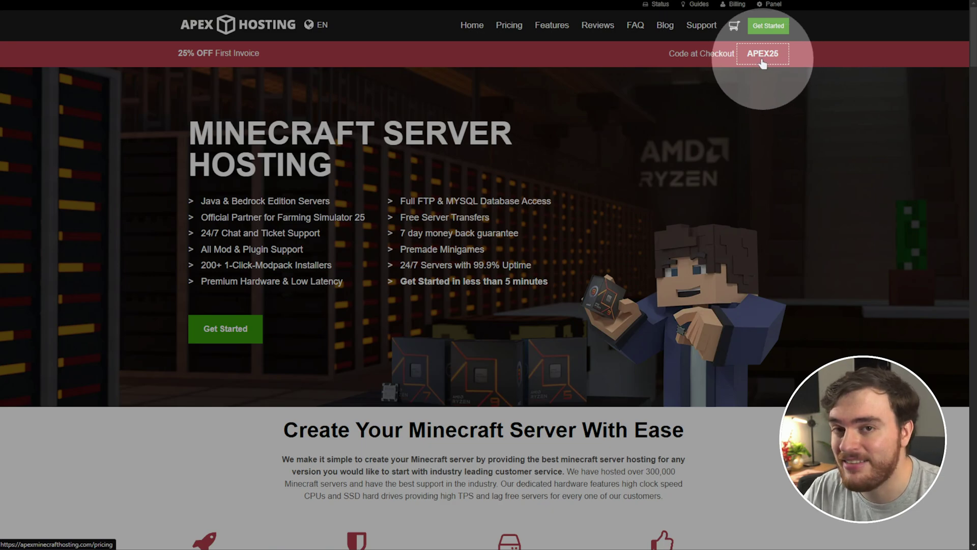
left_click_drag(177, 53, 289, 53)
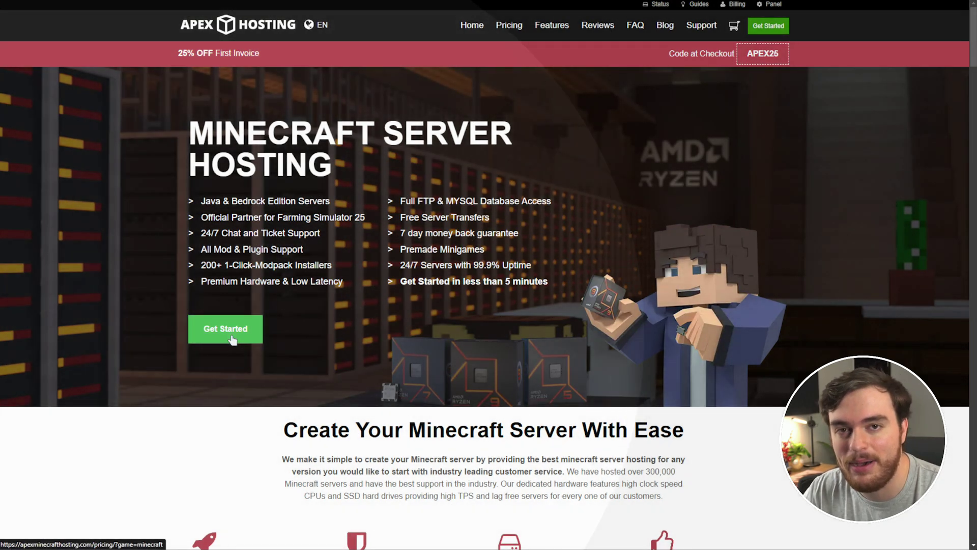
- Browse the hostable games on the server pricing page, then pause Minecraft
left_click(226, 328)
left_click(501, 213)
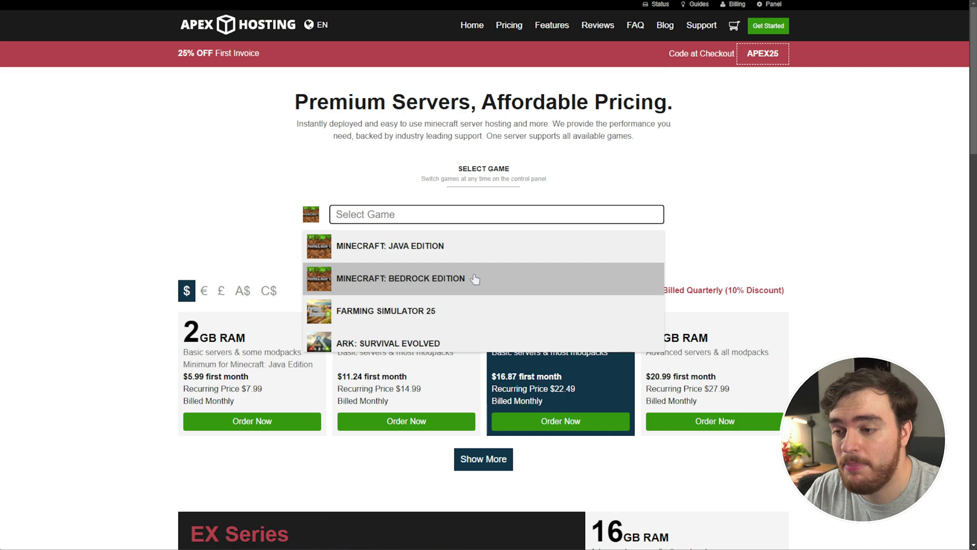
scroll(475, 280, "down", 5)
scroll(475, 280, "down", 6)
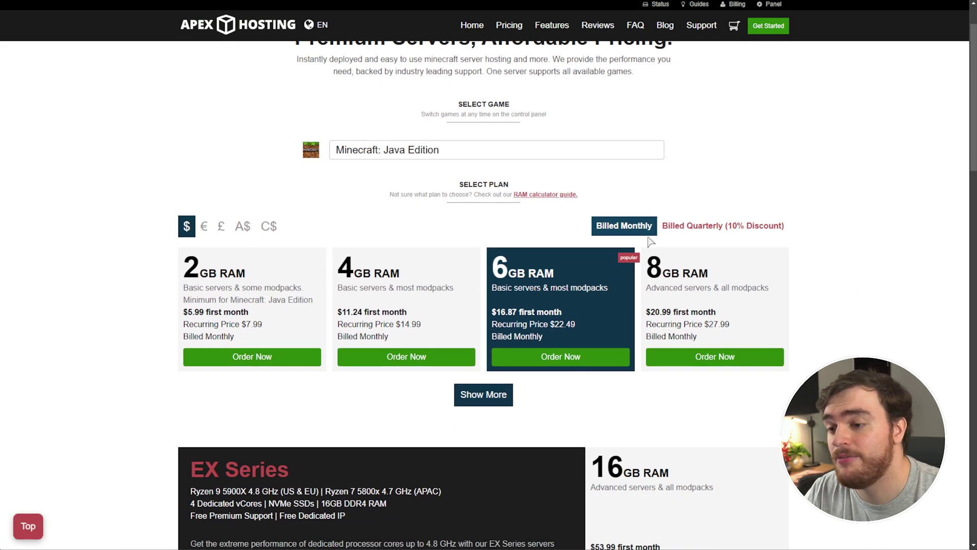
scroll(522, 351, "down", 3)
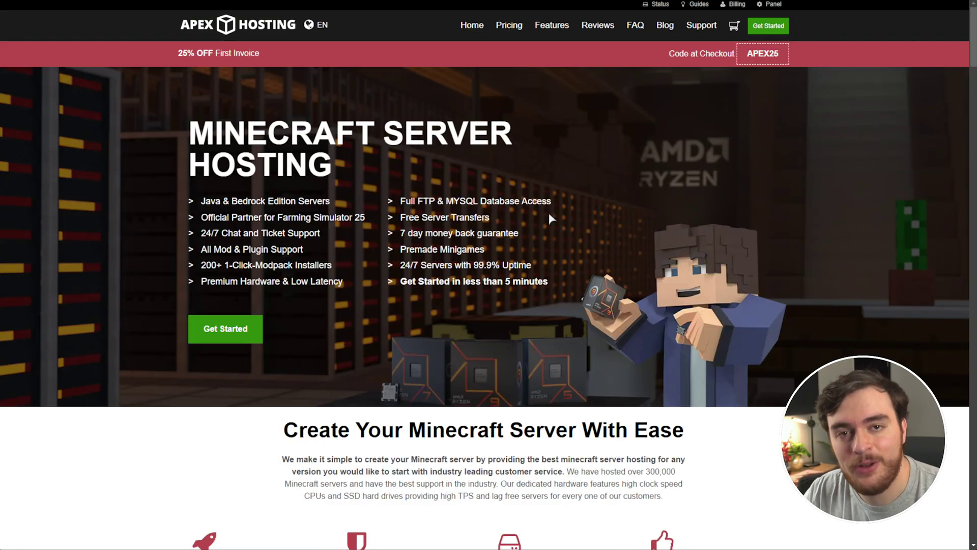
scroll(533, 211, "down", 1)
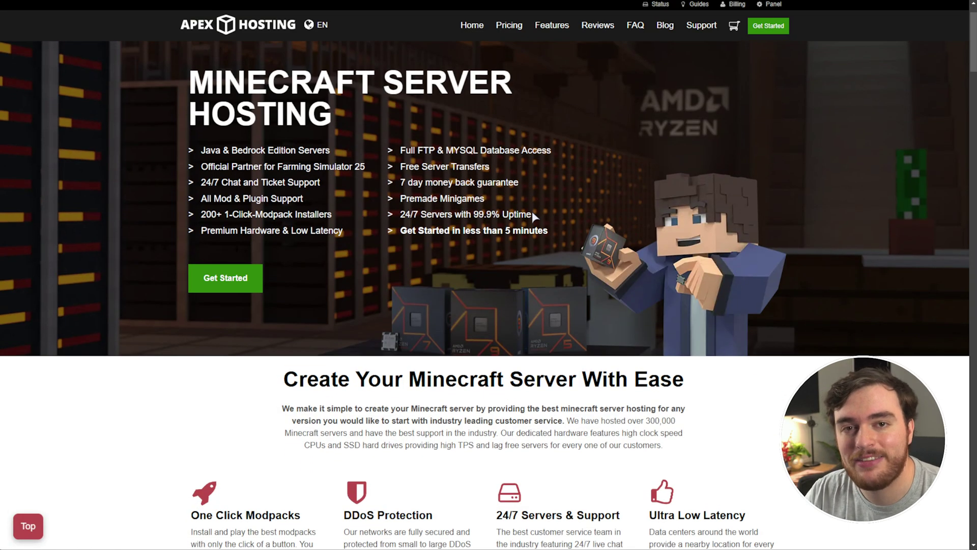
scroll(533, 211, "up", 1)
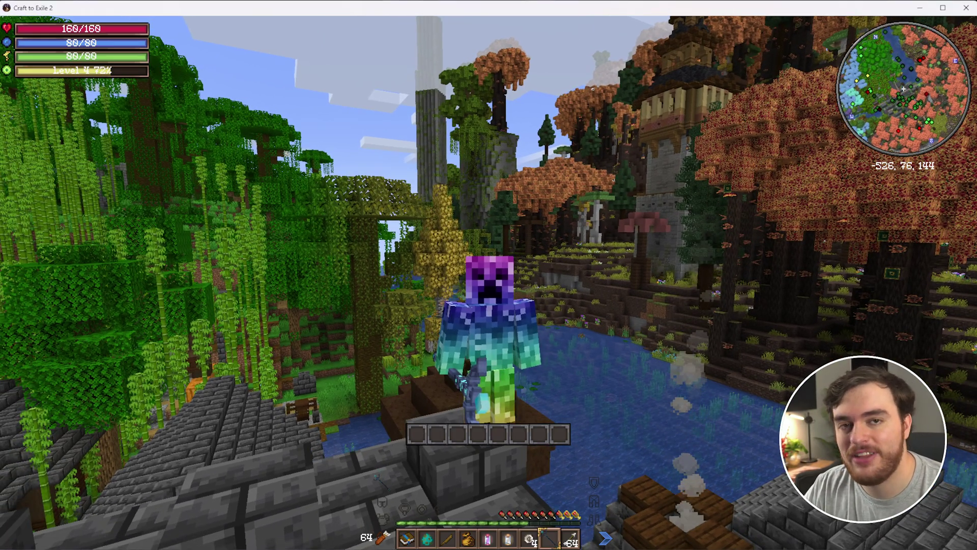
key("Escape")
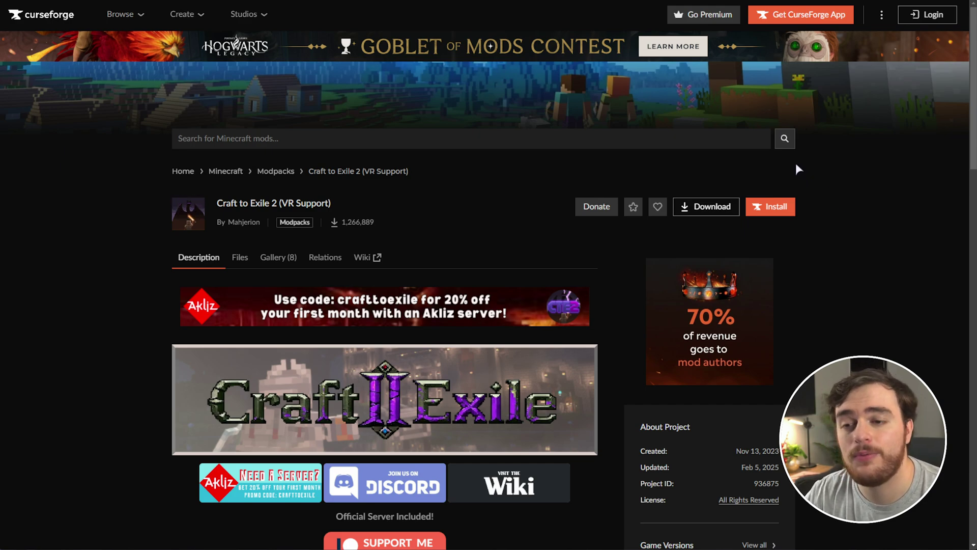
- Scroll to Recent Files and open the file details for Craft to Exile 2 Server-0.9.2.zip
scroll(516, 171, "down", 1)
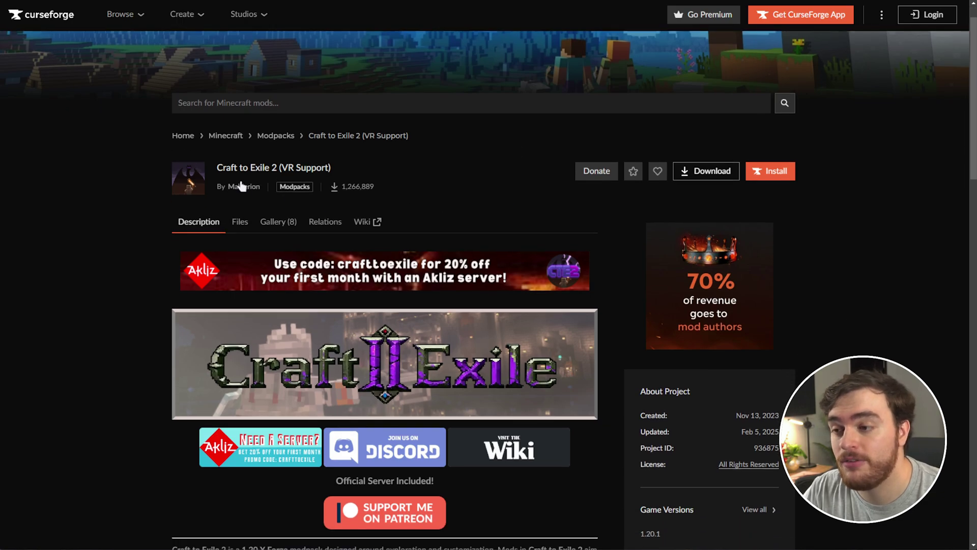
left_click_drag(215, 171, 277, 168)
scroll(385, 195, "down", 5)
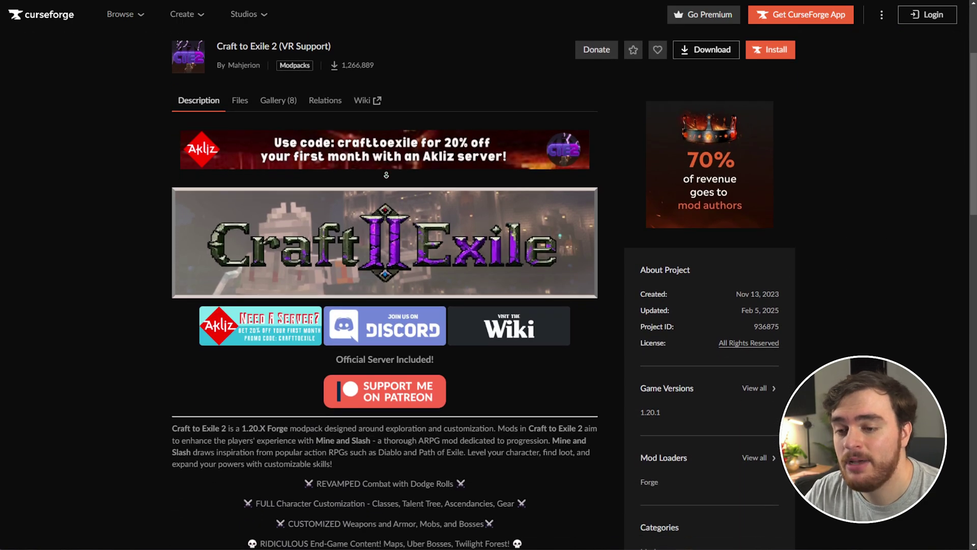
scroll(384, 195, "down", 10)
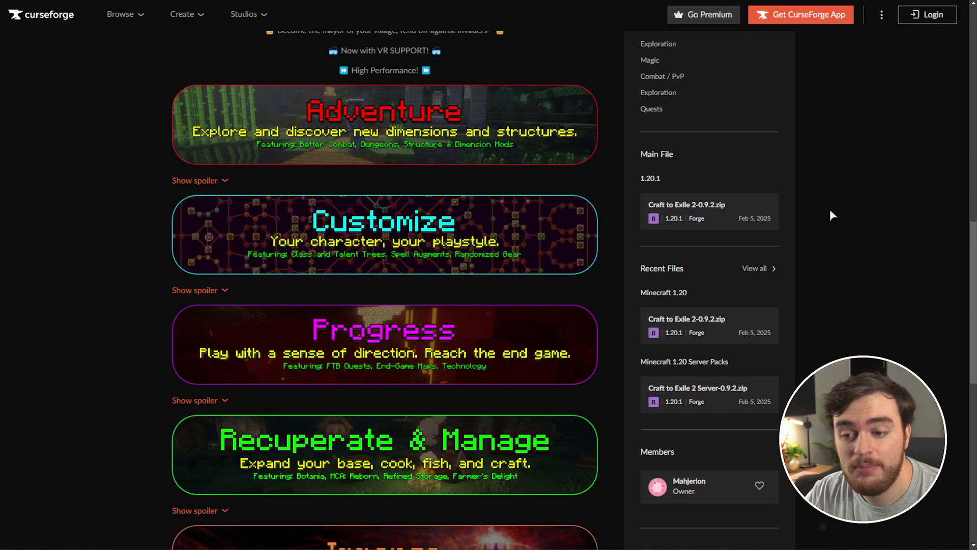
left_click(703, 350)
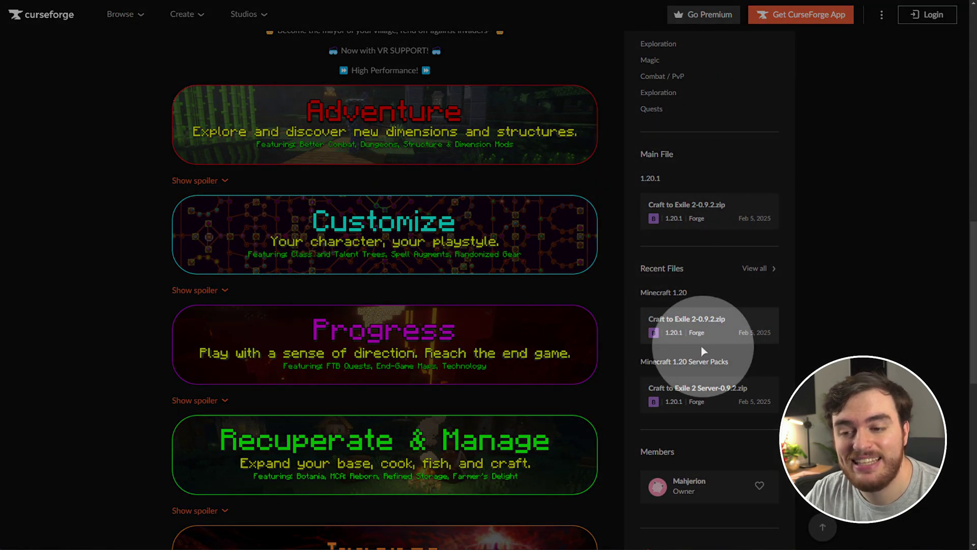
left_click(704, 387)
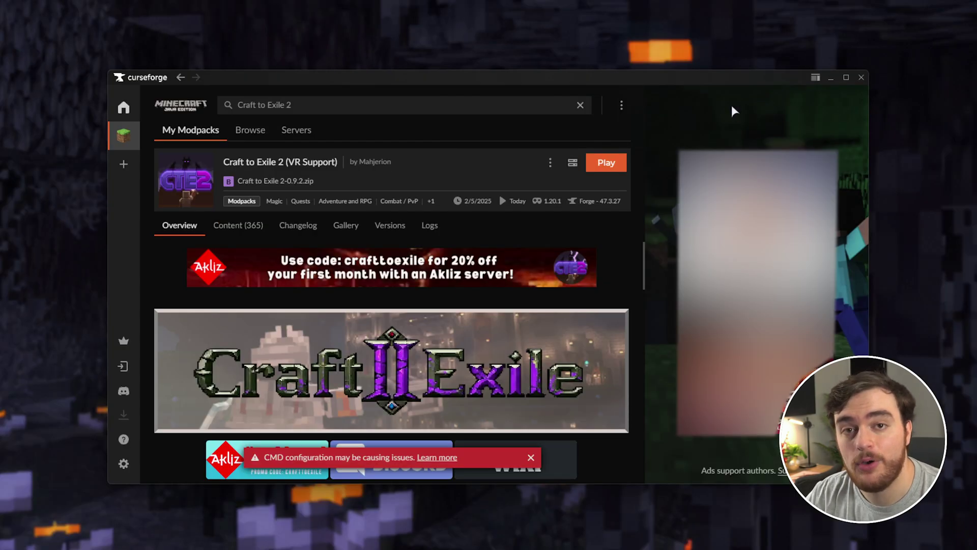
- Open the installed Craft to Exile 2 modpack under Minecraft and show its Versions list
left_click(123, 137)
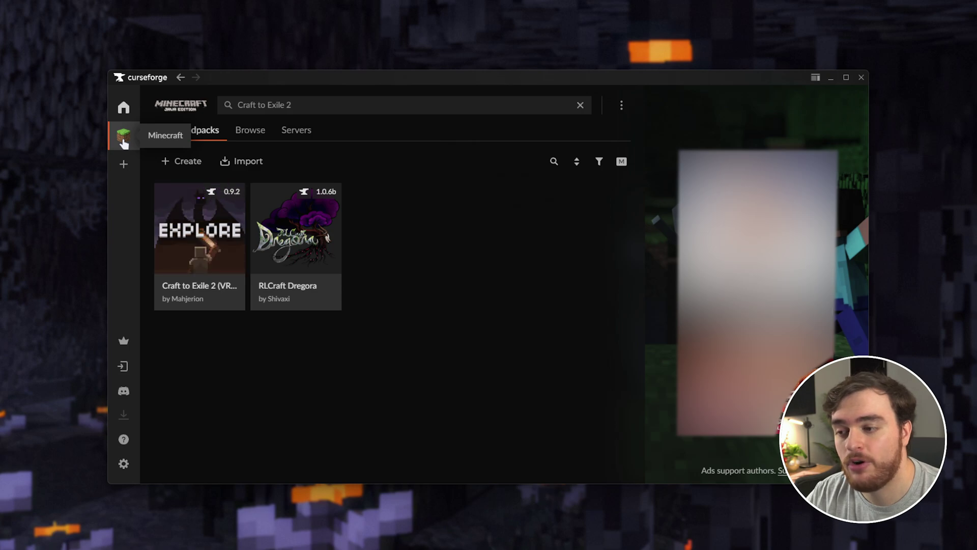
mouse_move(182, 217)
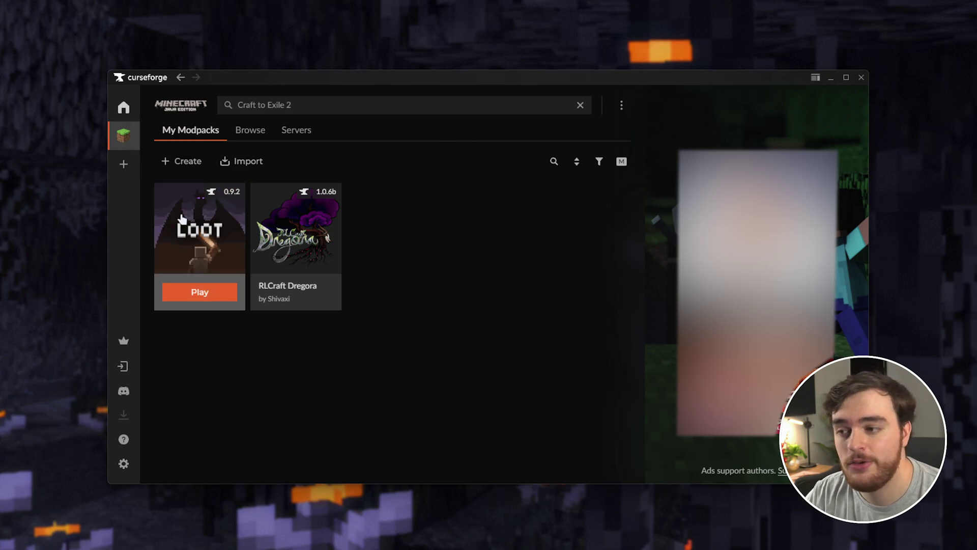
left_click(182, 217)
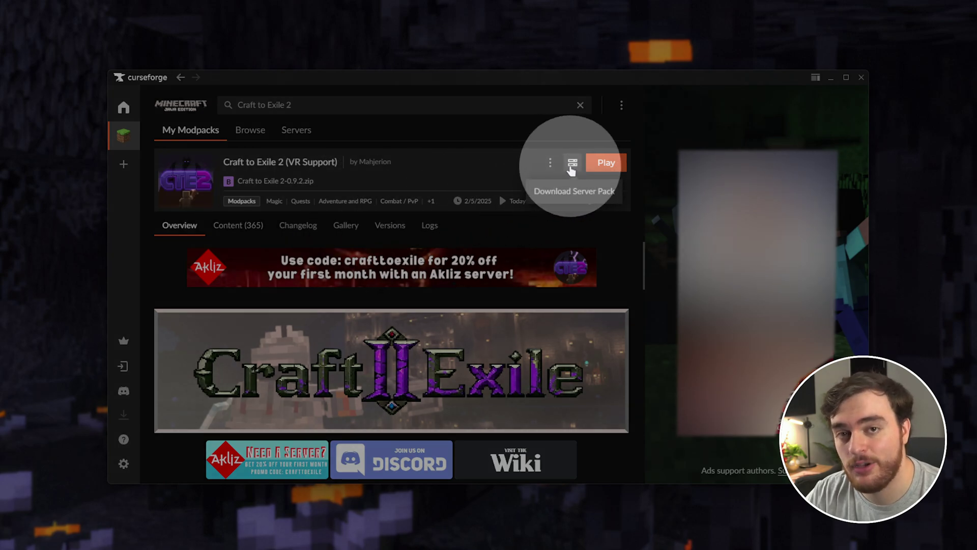
left_click(395, 230)
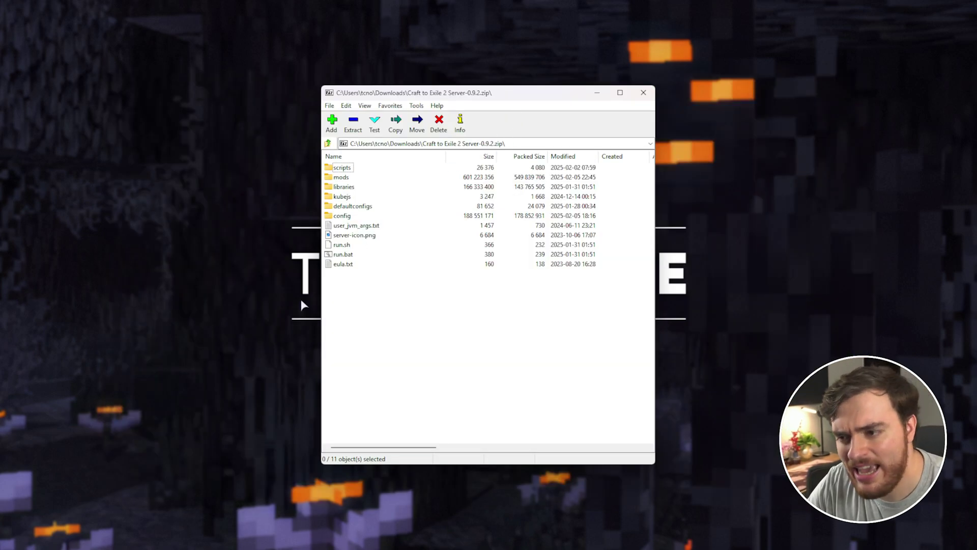
- Select all 11 archive items and create a new CoE2 folder on the desktop
left_click_drag(405, 305, 324, 163)
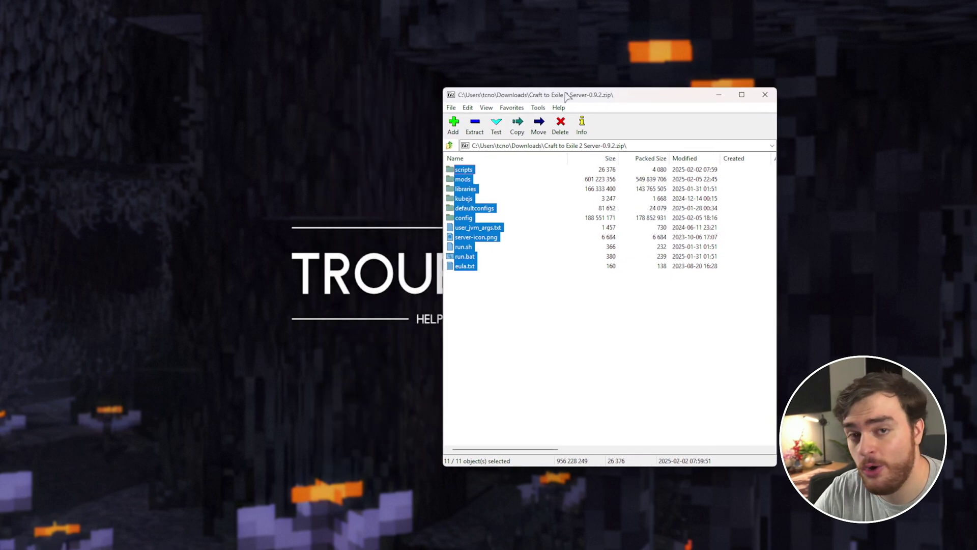
left_click(379, 162)
right_click(339, 194)
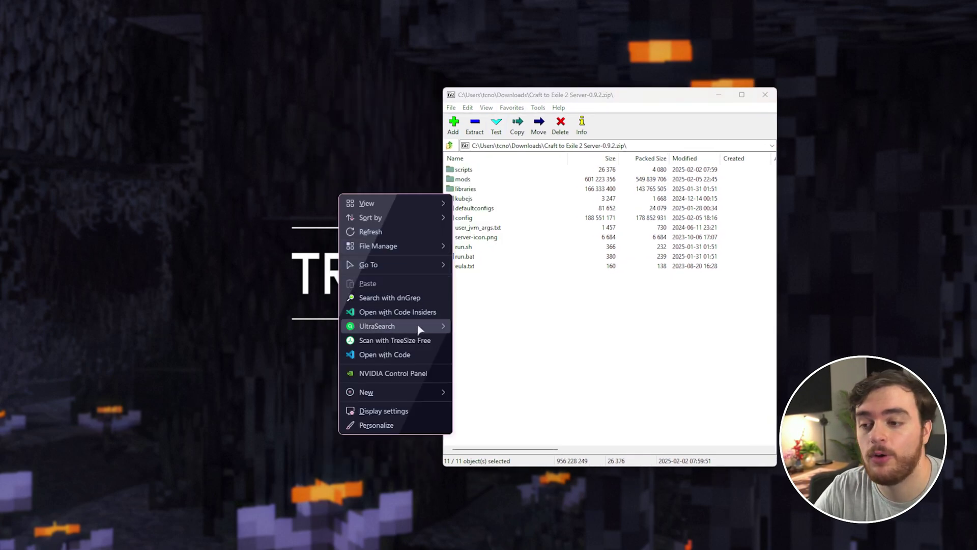
left_click(466, 396)
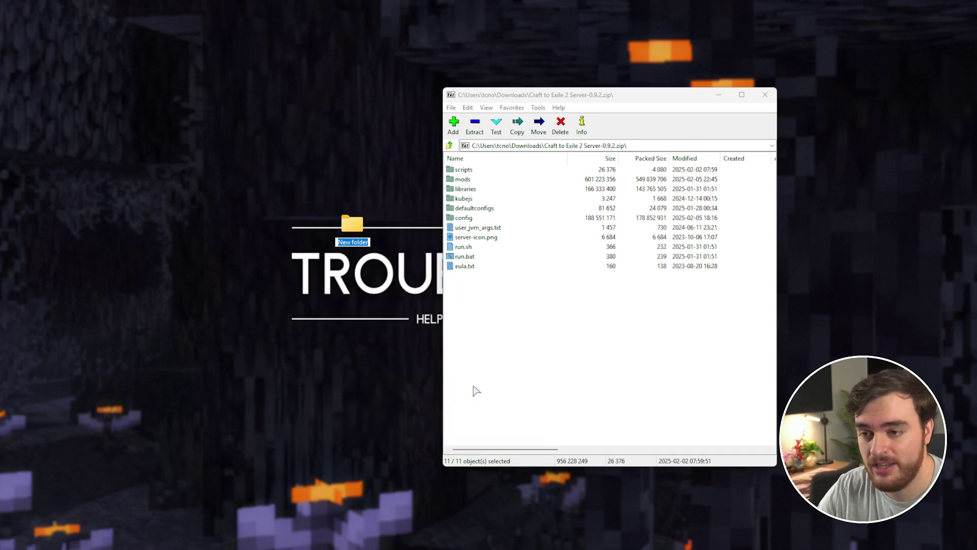
type("c")
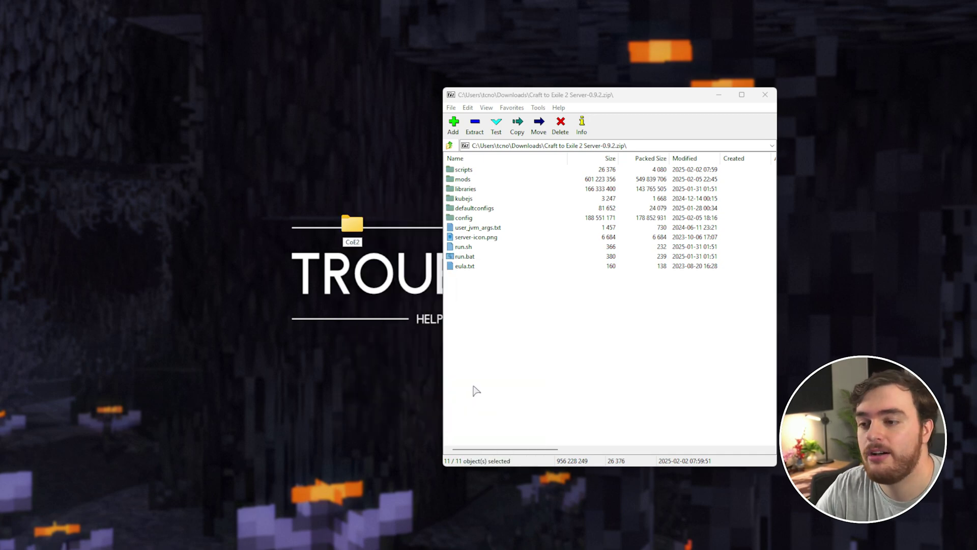
key("Return")
key("Return")
- Drag the eleven server files from 7-Zip into CoE2 to extract them, then close 7-Zip
left_click(775, 163)
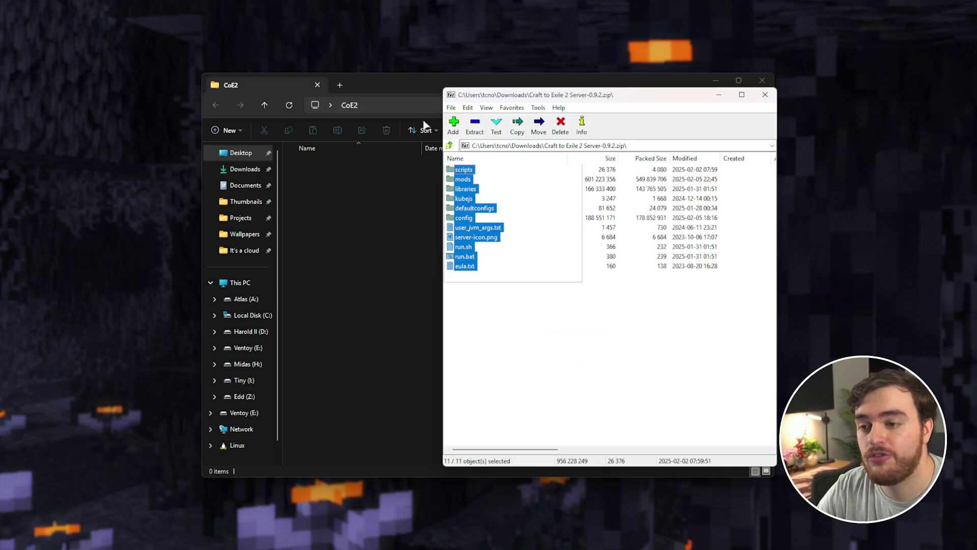
left_click_drag(461, 206, 459, 208)
left_click_drag(379, 198, 380, 198)
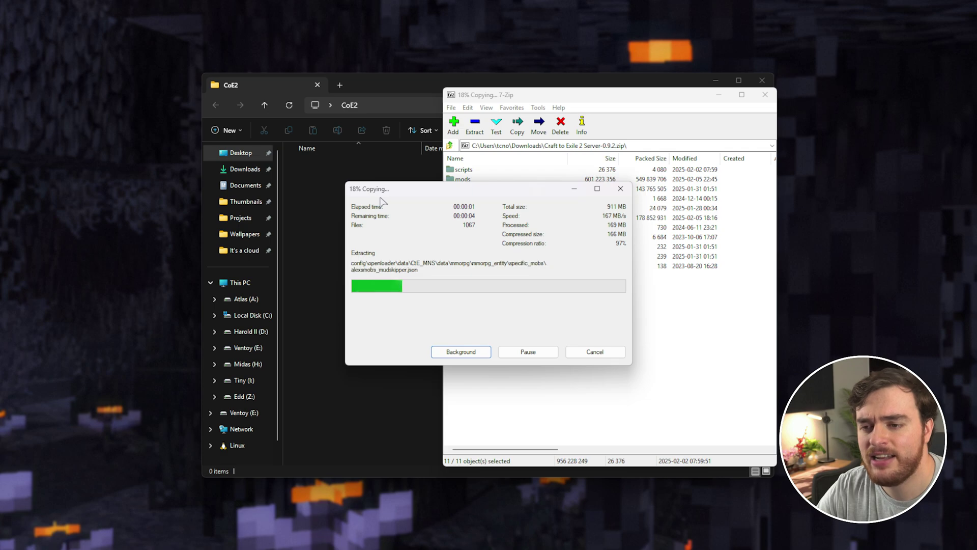
left_click(765, 95)
left_click(685, 294)
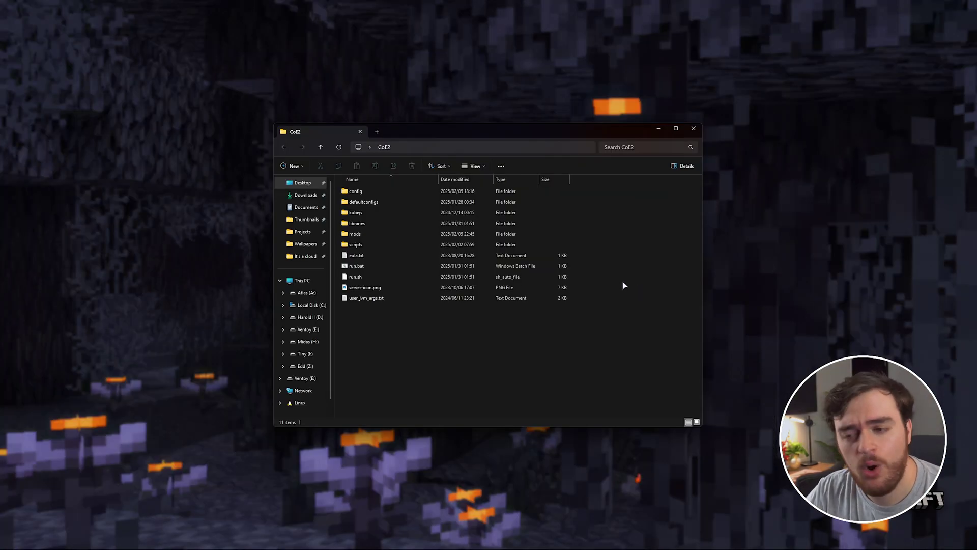
left_click(394, 268)
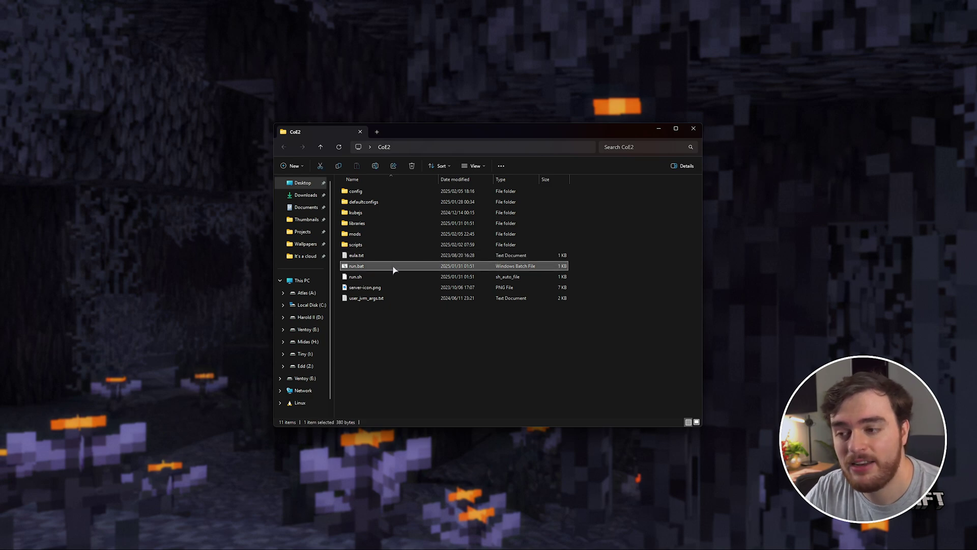
left_click(383, 278)
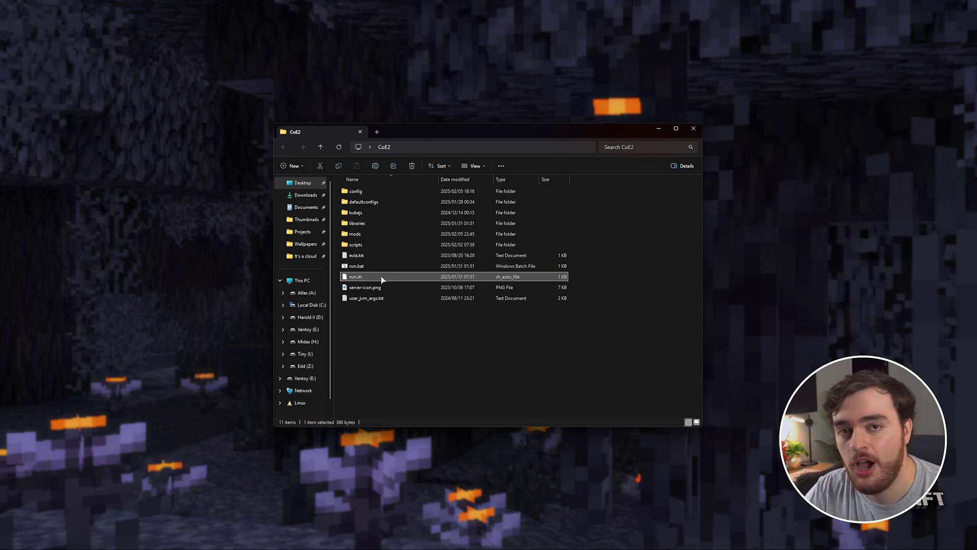
left_click(377, 266)
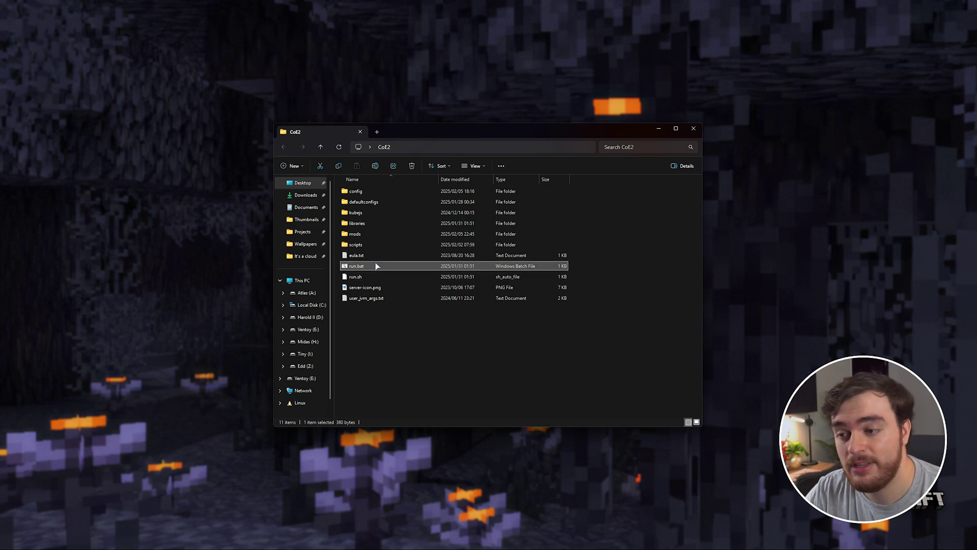
double_click(378, 266)
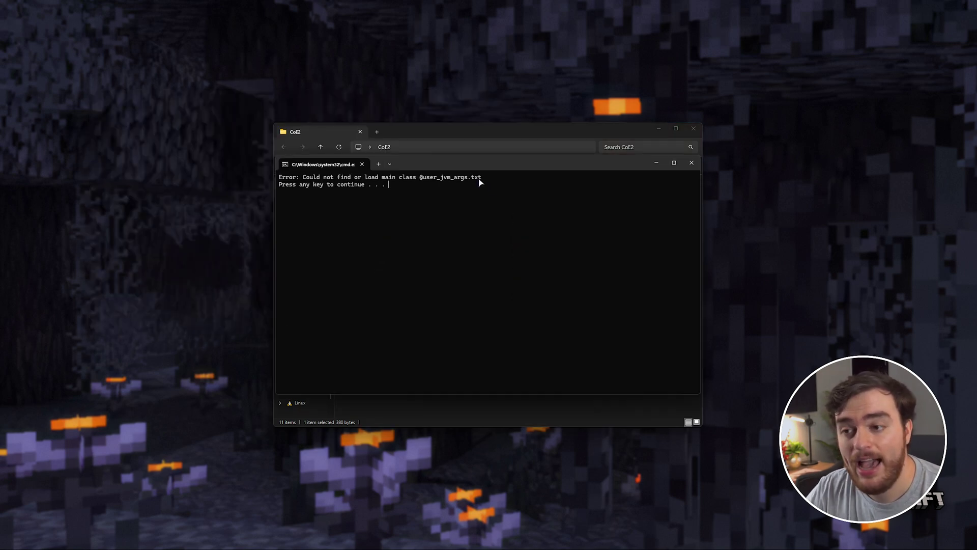
left_click_drag(487, 177, 278, 177)
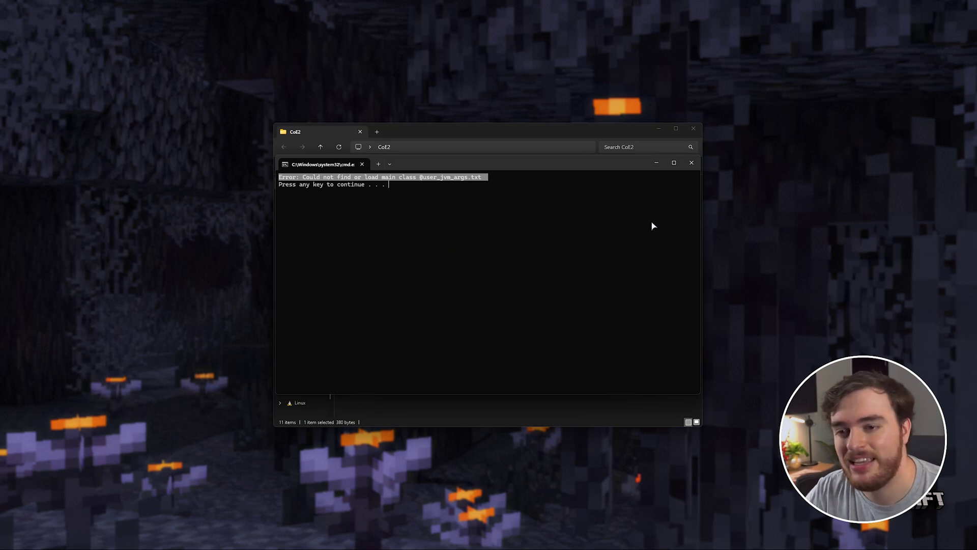
left_click(691, 162)
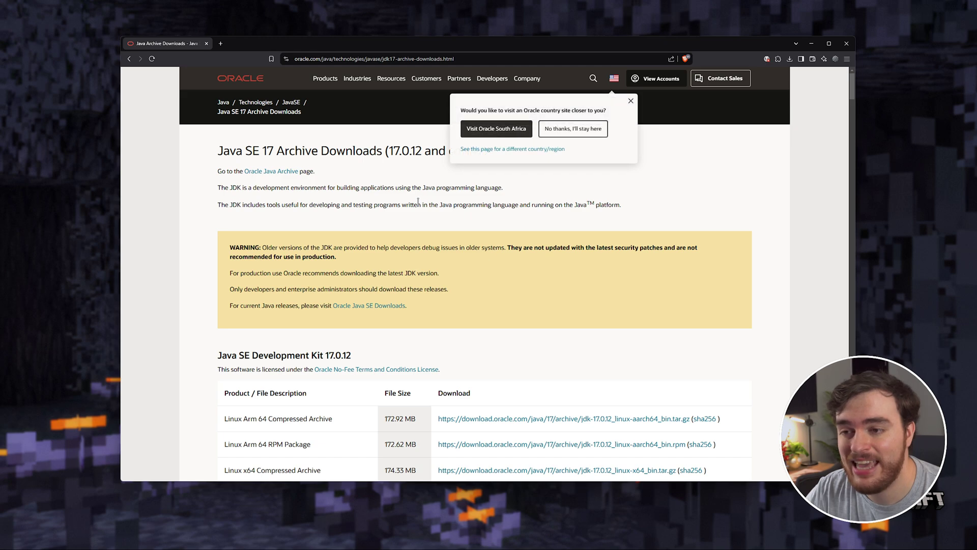
- Download the JDK 17.0.12 Windows x64 installer and install it with the default folder
scroll(372, 285, "down", 7)
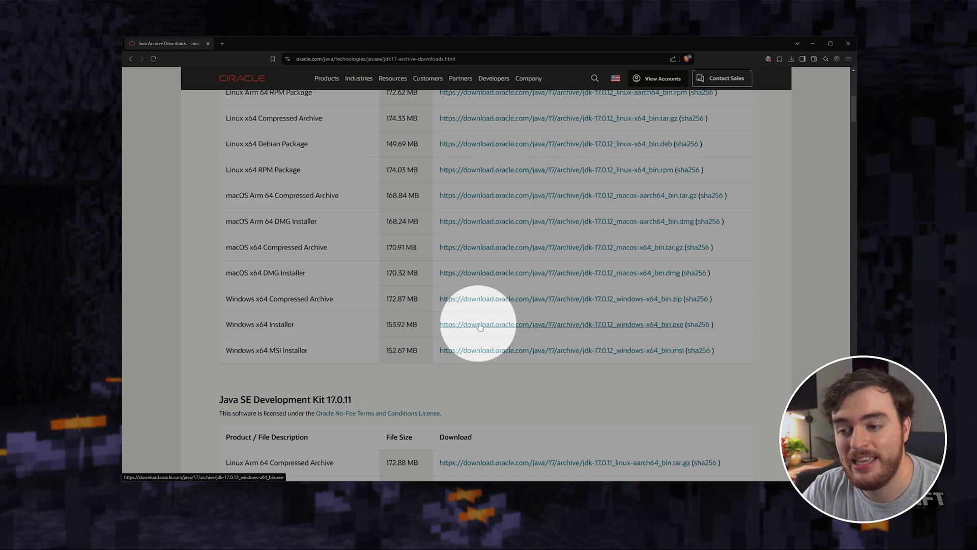
left_click(503, 324)
left_click(733, 78)
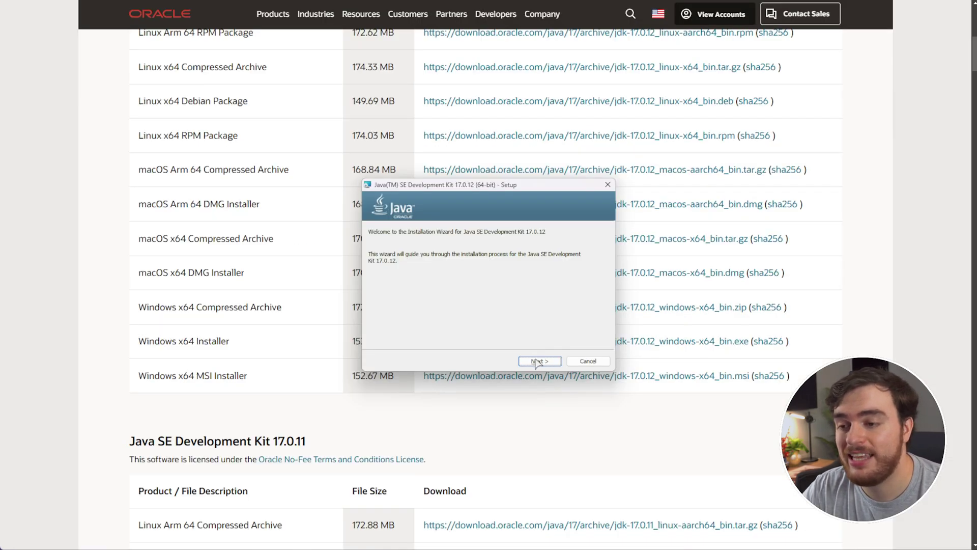
left_click(536, 361)
left_click(540, 362)
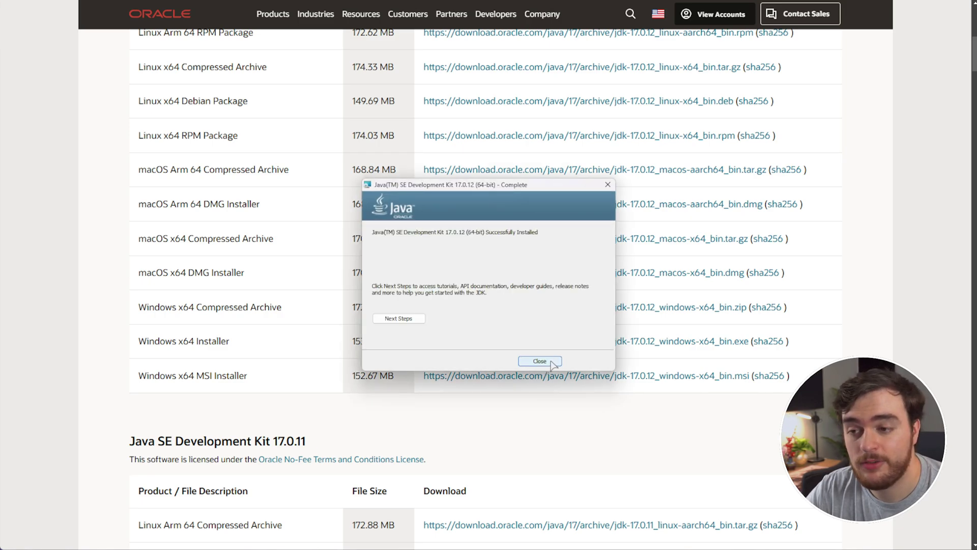
left_click(553, 363)
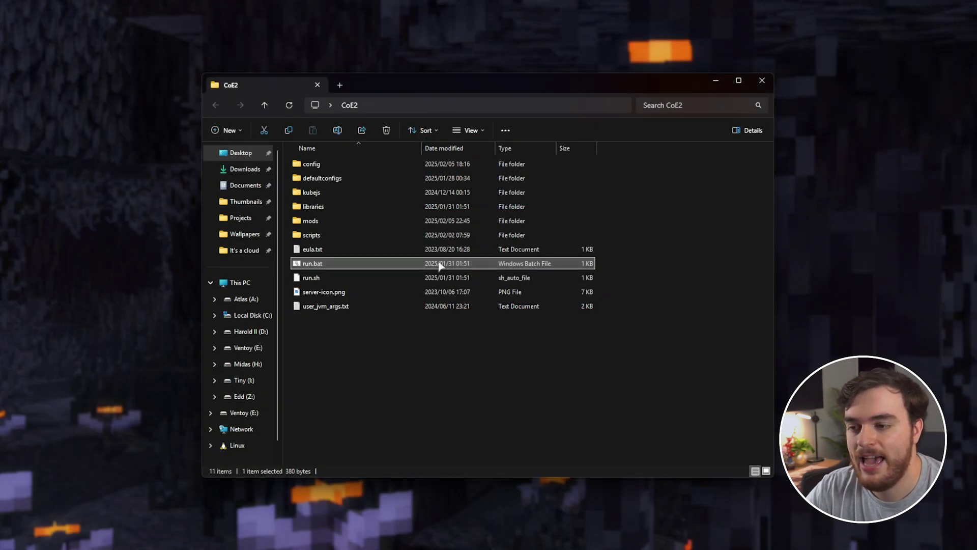
- Retry run.bat, dismiss the failed launch, then open run.bat in Notepad and select 'java' on line 6
double_click(438, 266)
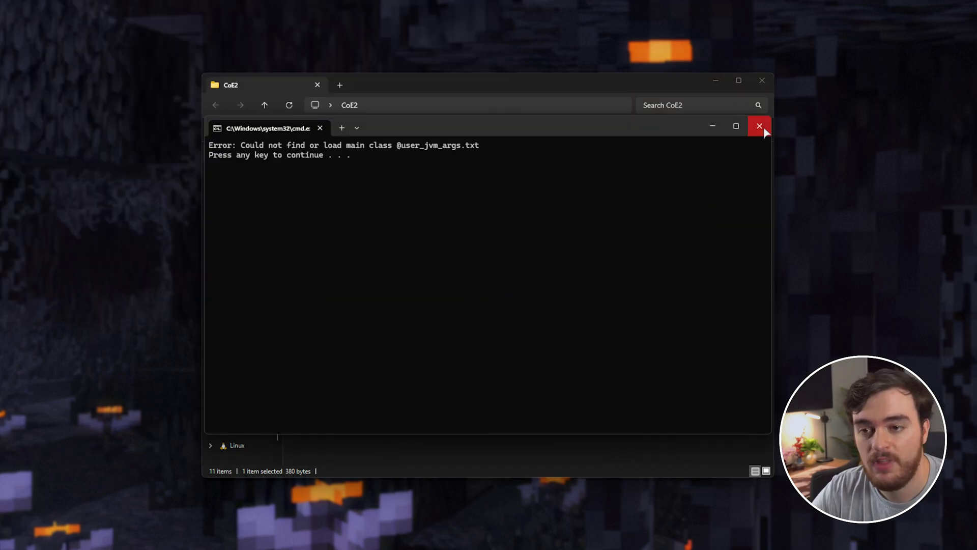
left_click(759, 126)
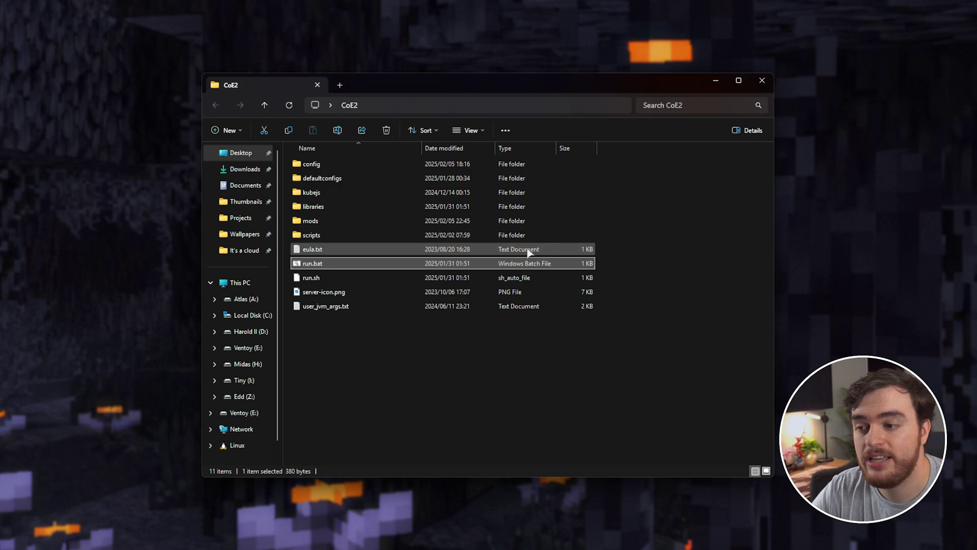
right_click(488, 261)
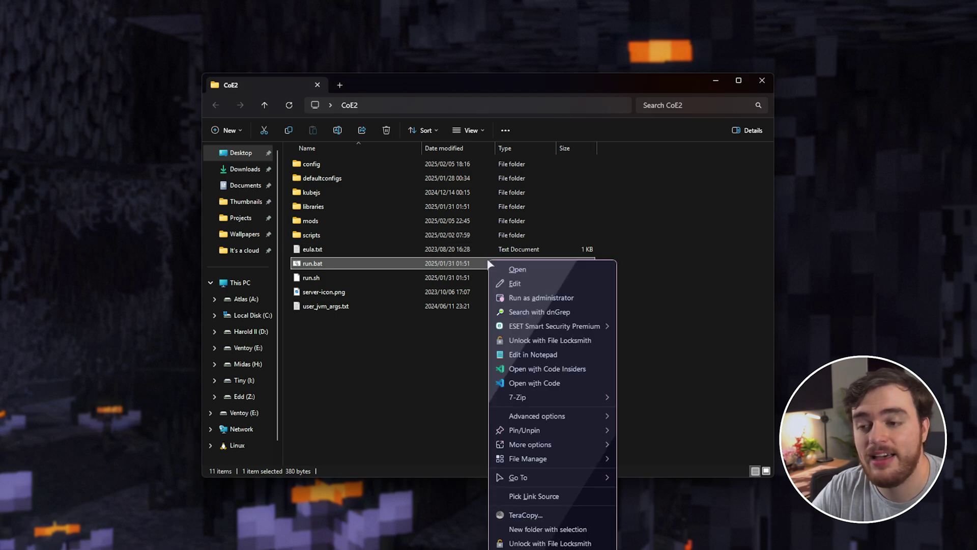
left_click(526, 282)
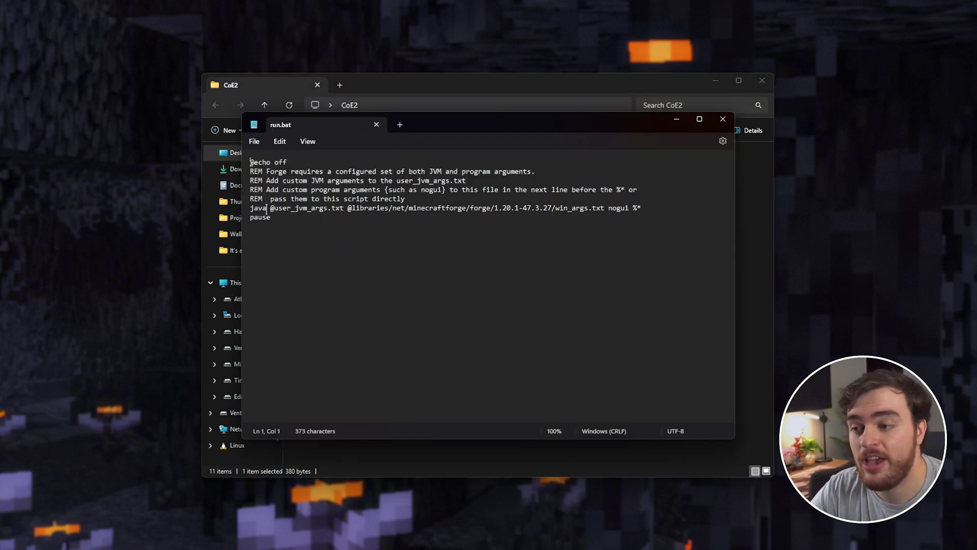
left_click_drag(267, 208, 250, 207)
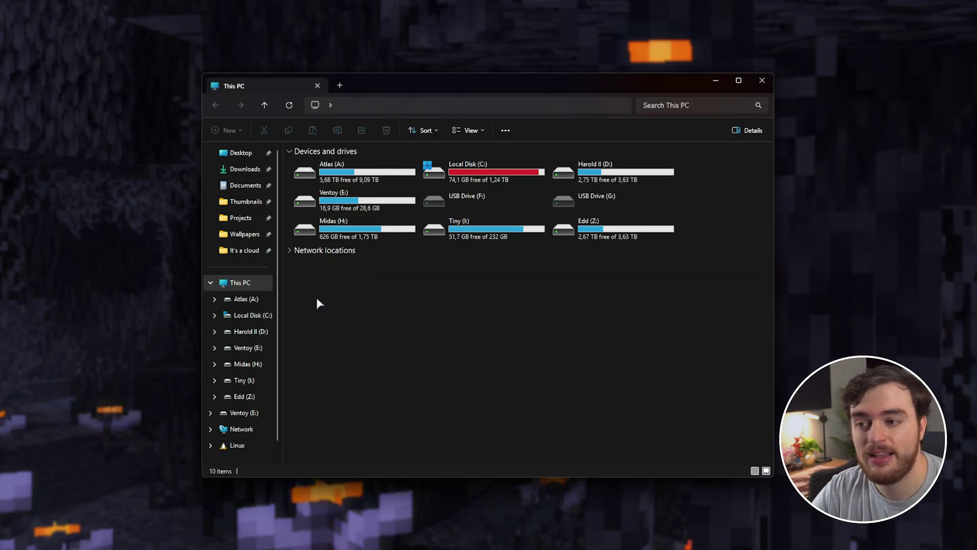
- Navigate to C:\Program Files\Java\jdk-17\bin
double_click(527, 178)
left_click(412, 181)
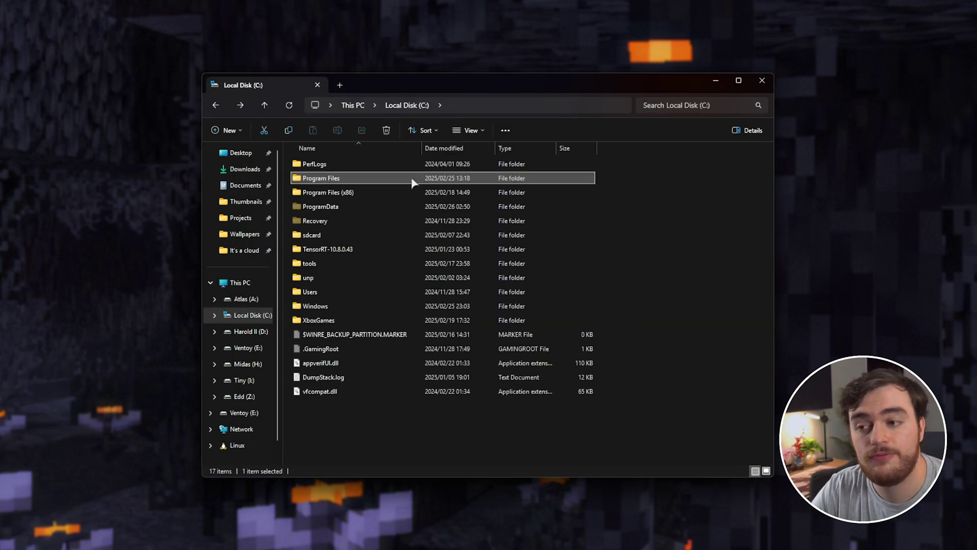
double_click(409, 182)
scroll(406, 181, "down", 5)
left_click(406, 177)
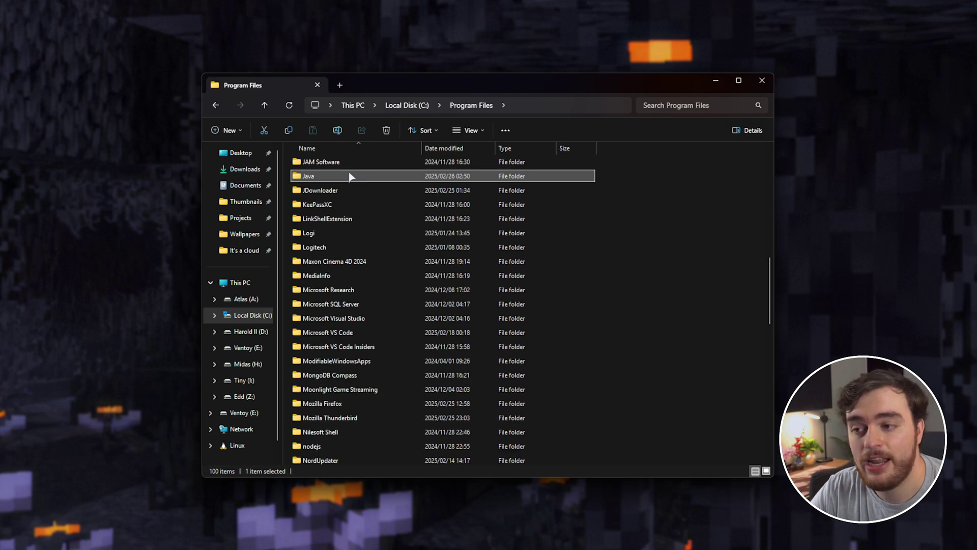
double_click(350, 176)
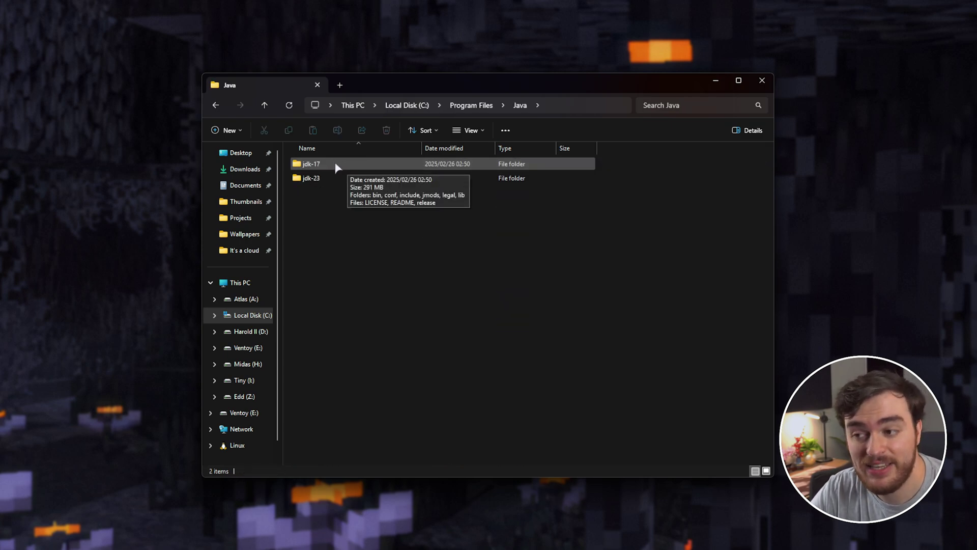
double_click(337, 165)
double_click(338, 164)
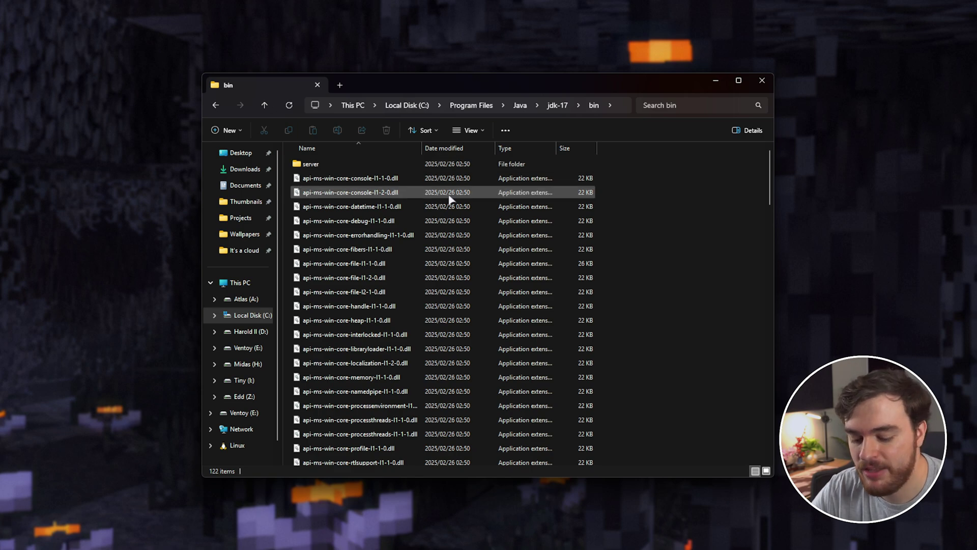
- Locate java.exe in the bin folder and bring up the address bar's path options
scroll(449, 200, "down", 15)
left_click(324, 304)
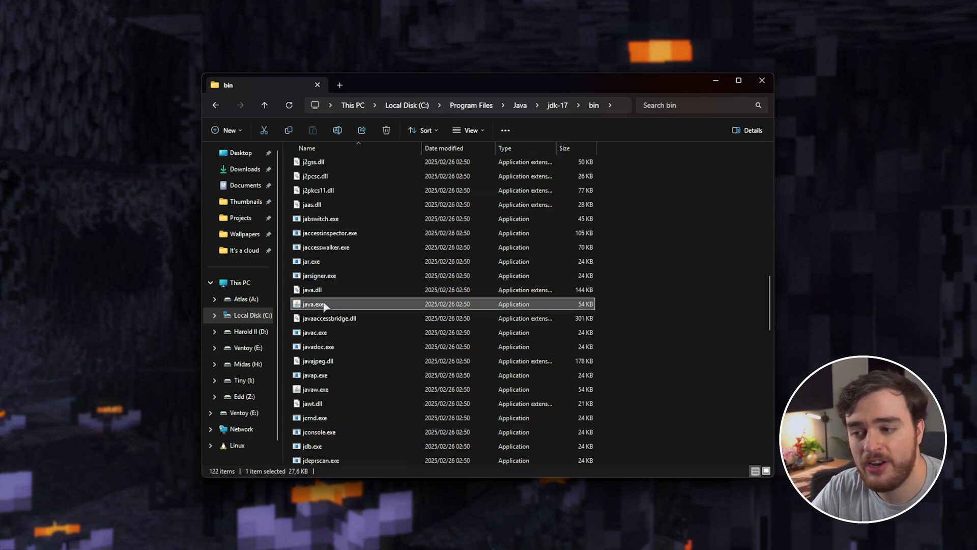
left_click(664, 192)
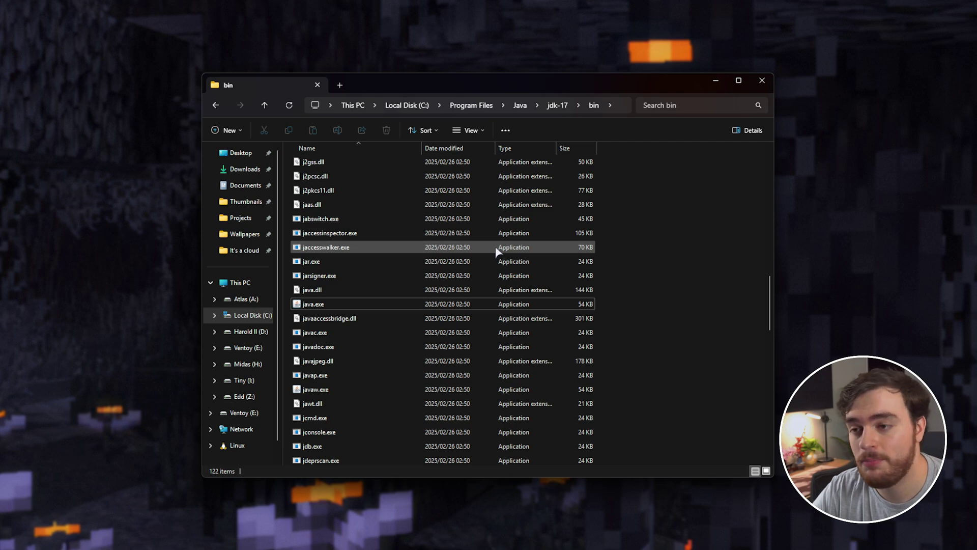
right_click(599, 107)
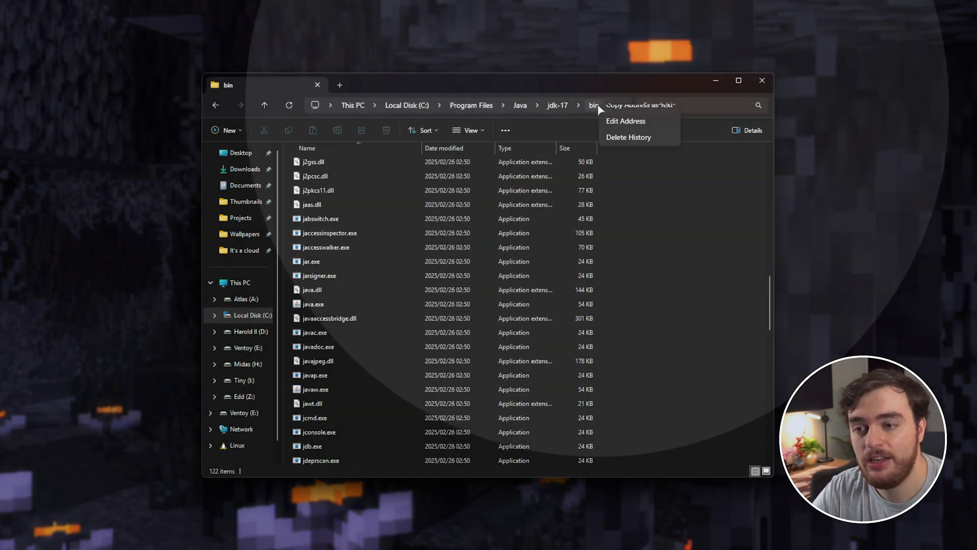
- Paste the jdk-17 bin path before java on line 6, adding .exe and a closing quote
left_click(634, 118)
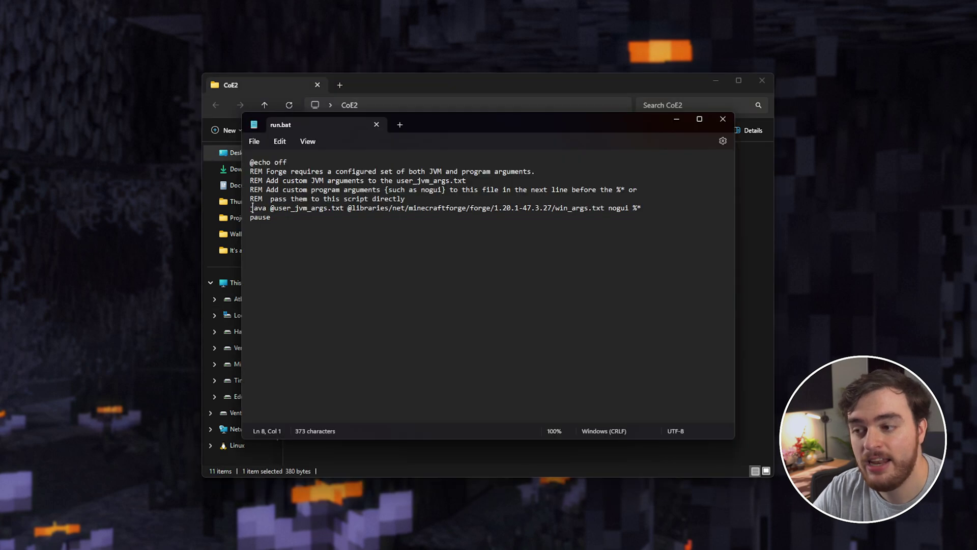
key("ctrl+v")
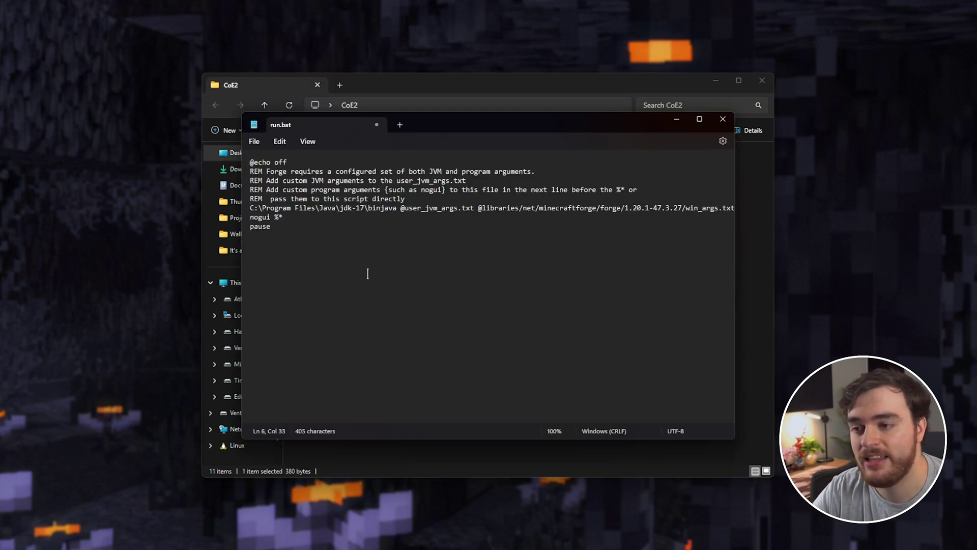
type("\\")
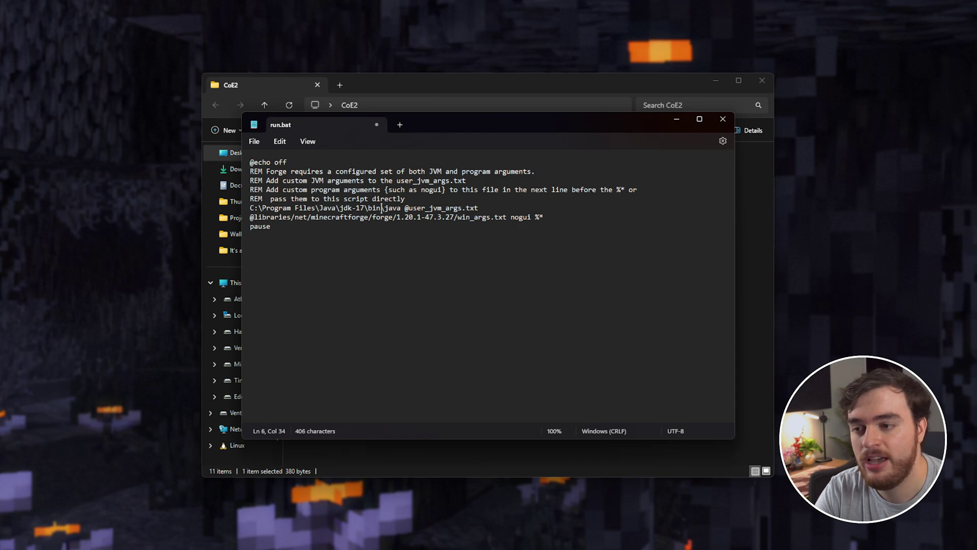
left_click_drag(251, 208, 402, 211)
left_click(402, 210)
type(".exe")
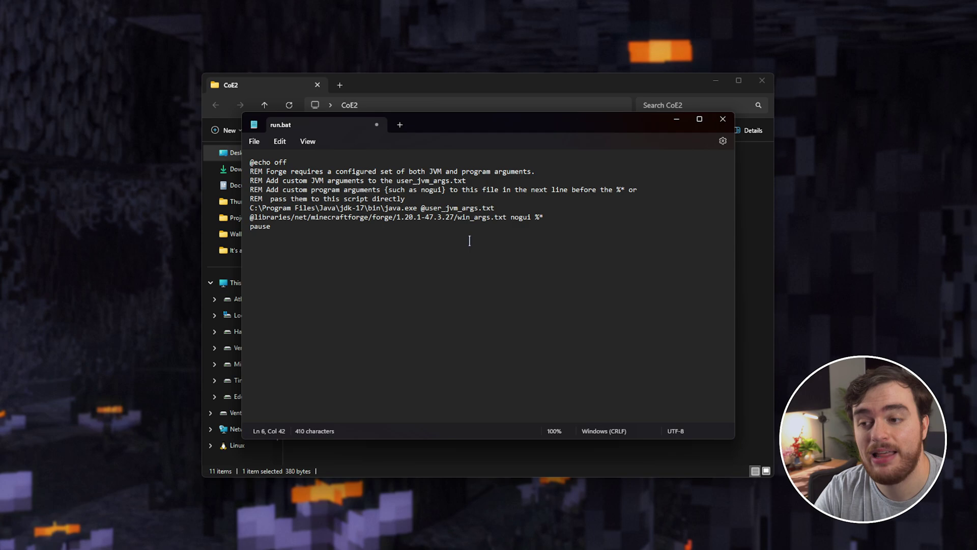
type("\"")
- Add the opening quote before the Java path, then save and close run.bat
left_click(249, 209)
type("\"")
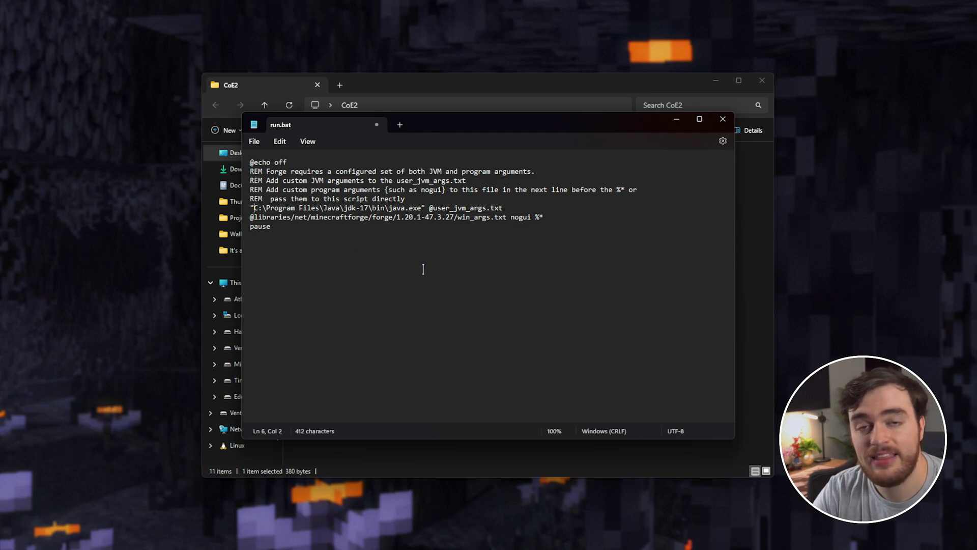
left_click_drag(511, 209, 226, 214)
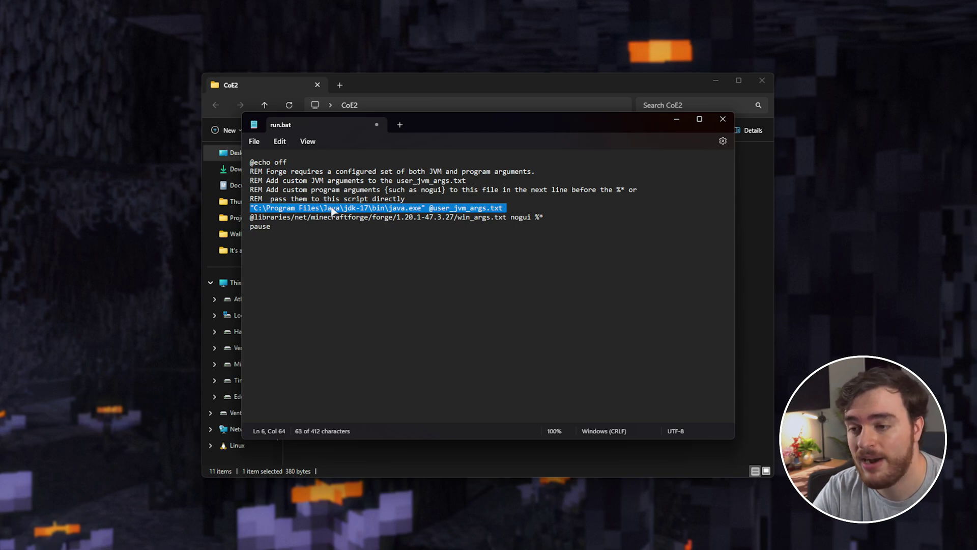
left_click(411, 209)
key("ctrl+s")
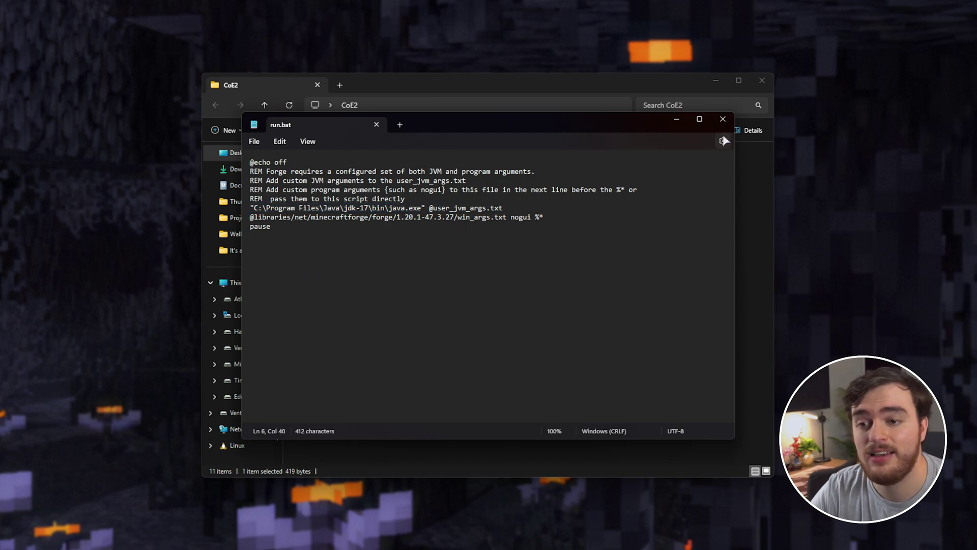
left_click(723, 118)
- Select user_jvm_args.txt in the CoE2 folder and open it in Notepad
left_click(757, 268)
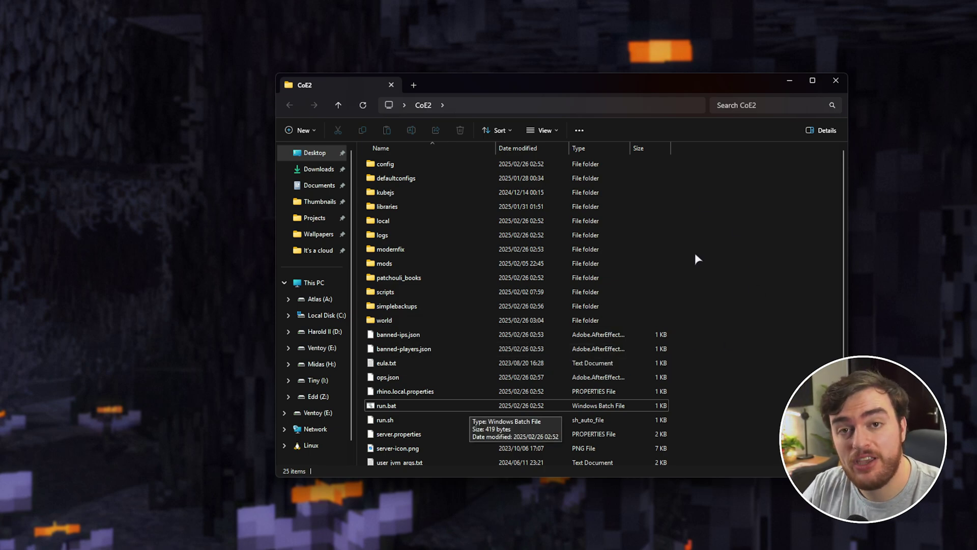
scroll(695, 254, "down", 1)
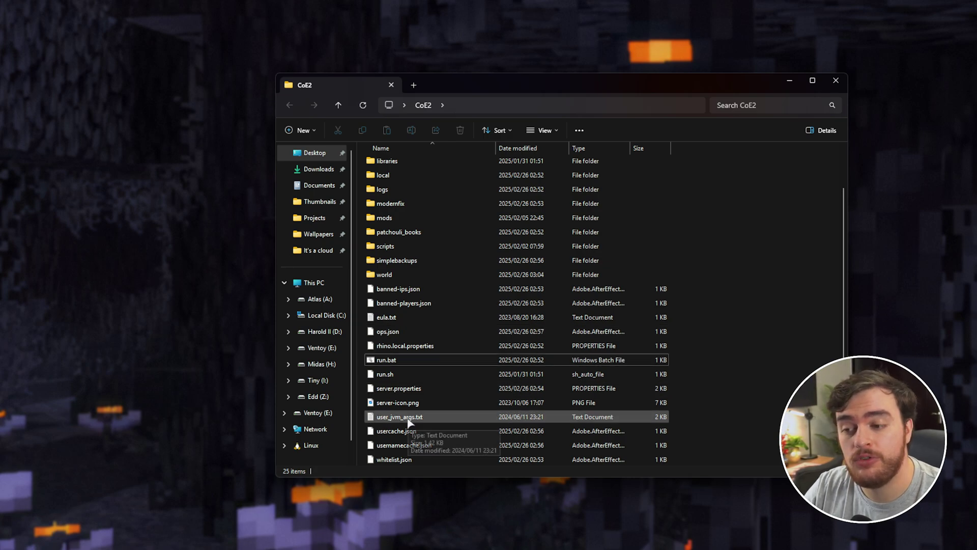
left_click(434, 422)
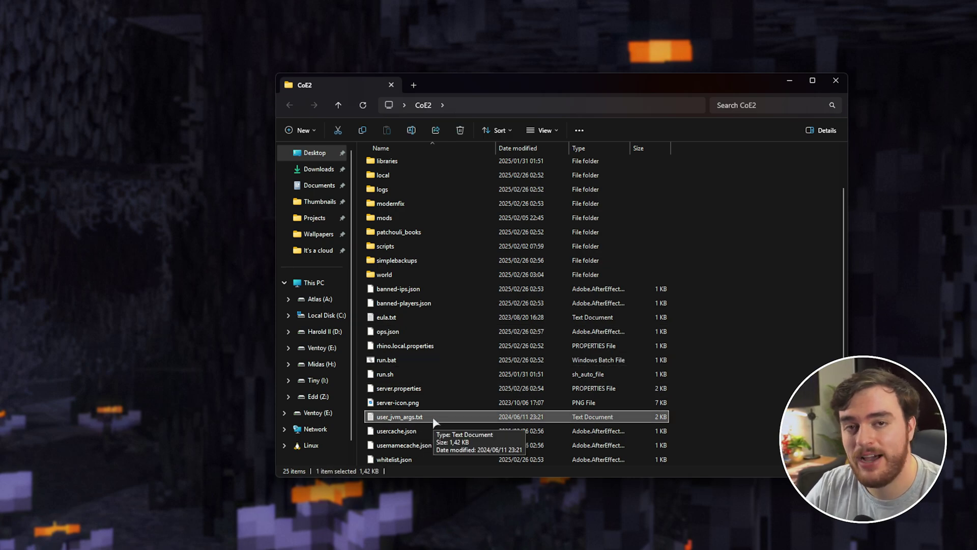
double_click(434, 423)
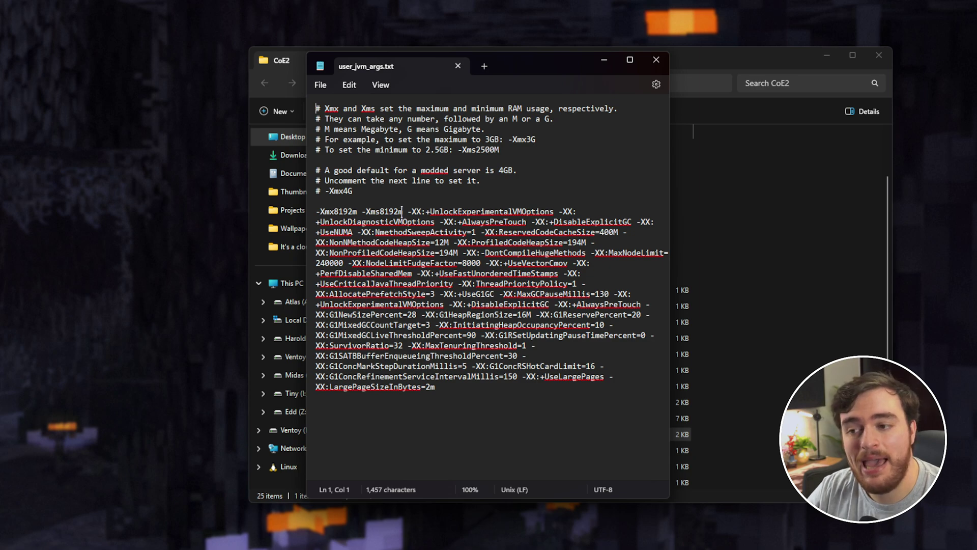
- Replace 8192m with 4G in both RAM flags so they read -Xmx4G -Xms4G
left_click_drag(402, 211, 366, 212)
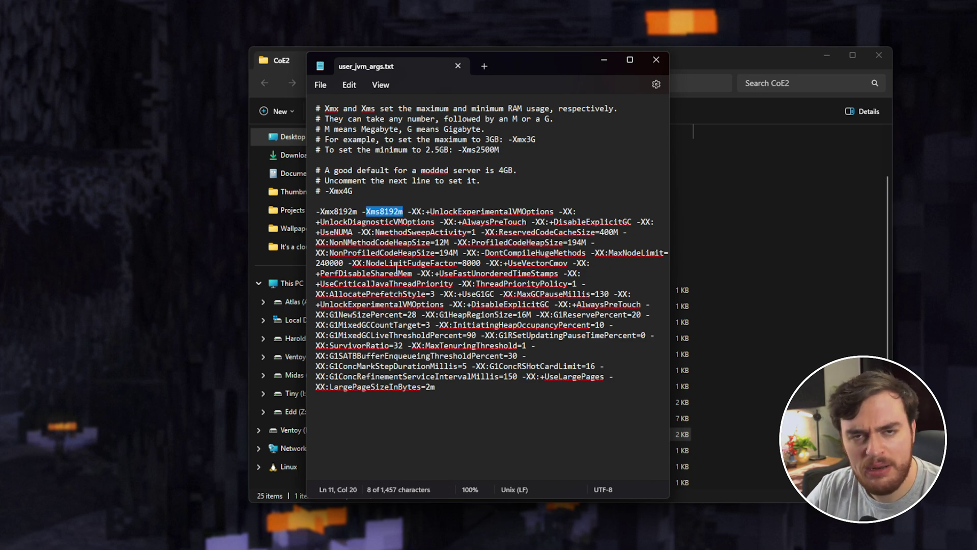
left_click_drag(359, 211, 309, 212)
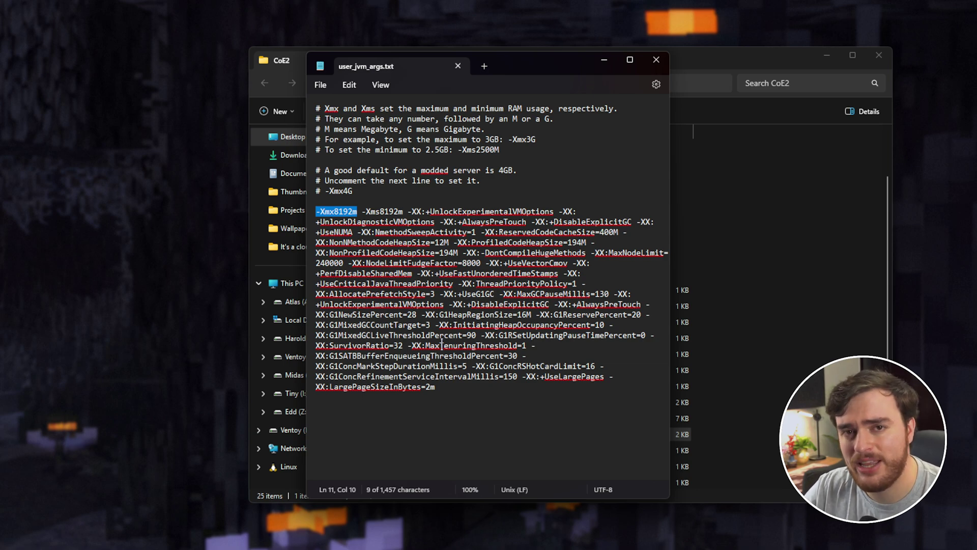
left_click_drag(403, 211, 319, 206)
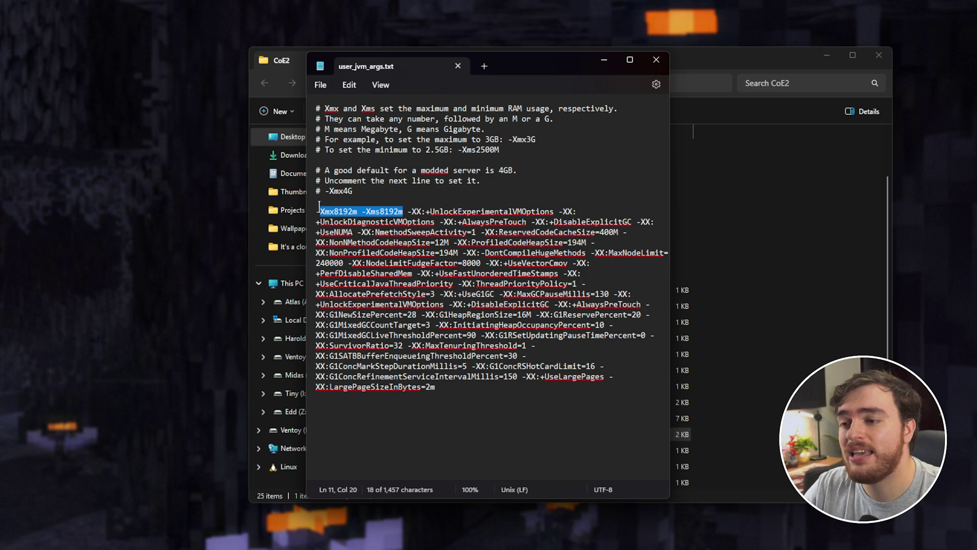
left_click(335, 263)
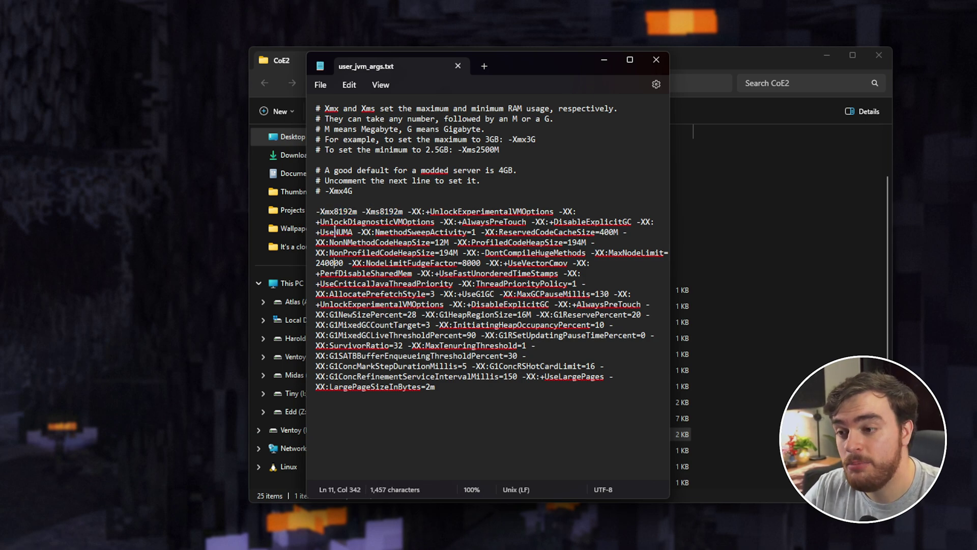
left_click_drag(334, 211, 358, 208)
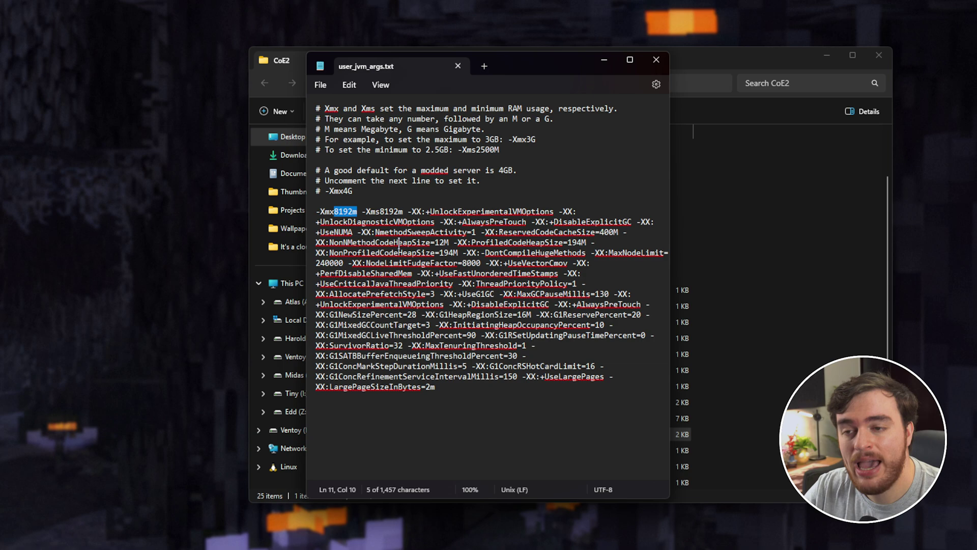
type("4G")
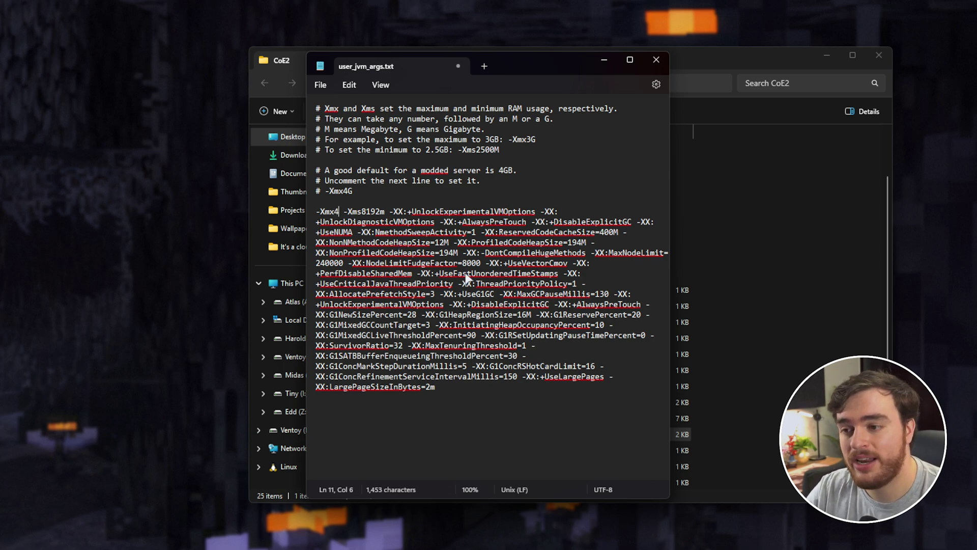
left_click_drag(345, 211, 389, 211)
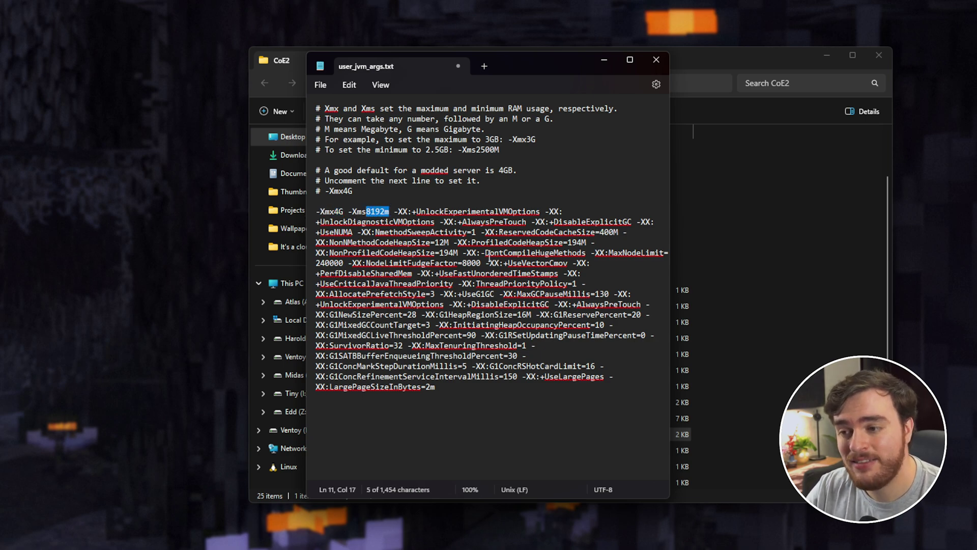
type("4G")
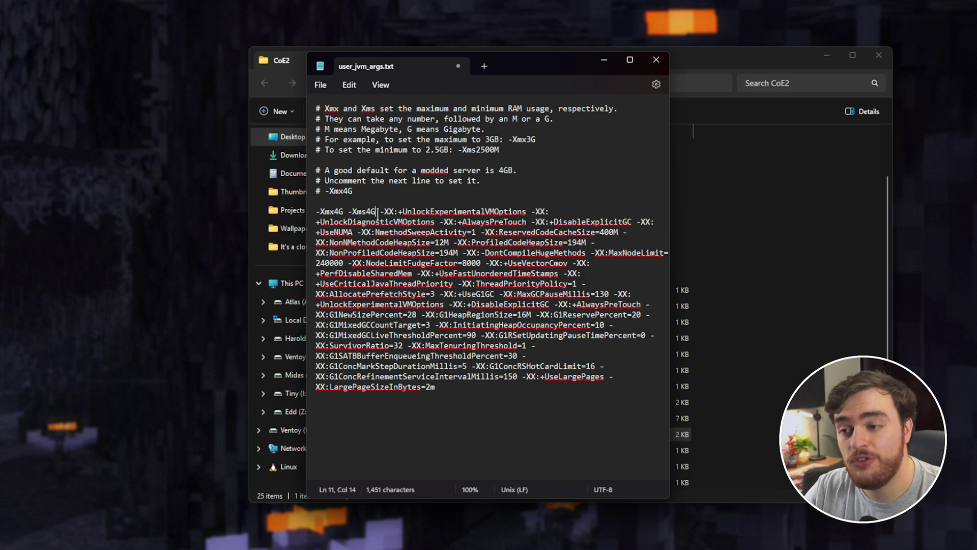
left_click_drag(377, 212, 314, 212)
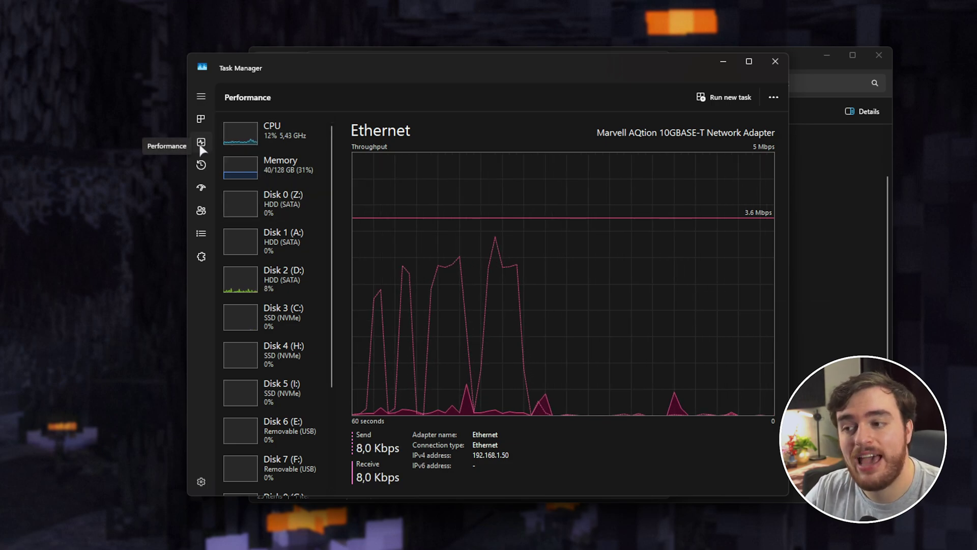
left_click(269, 173)
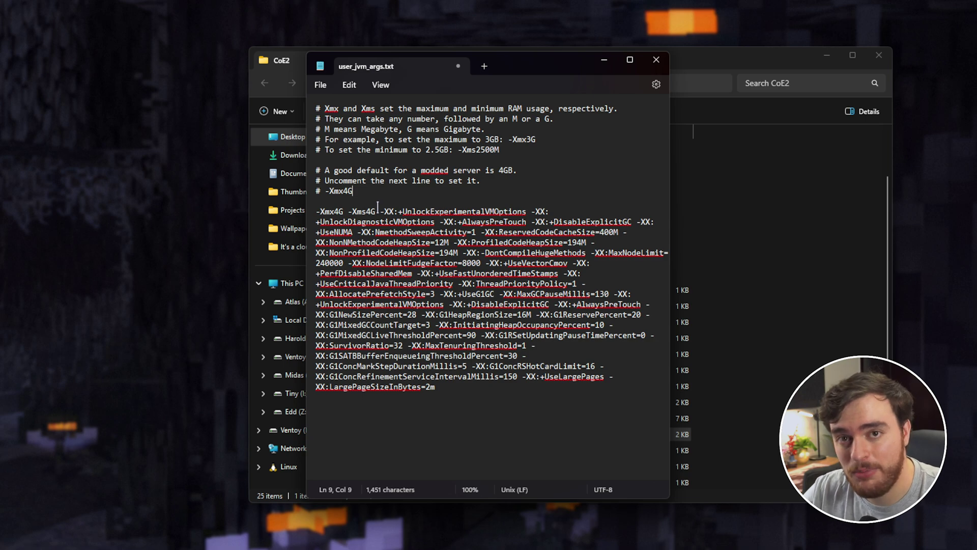
- Check the 4G RAM setting, then run run.bat to launch the Craft to Exile 2 server
left_click_drag(377, 211, 315, 211)
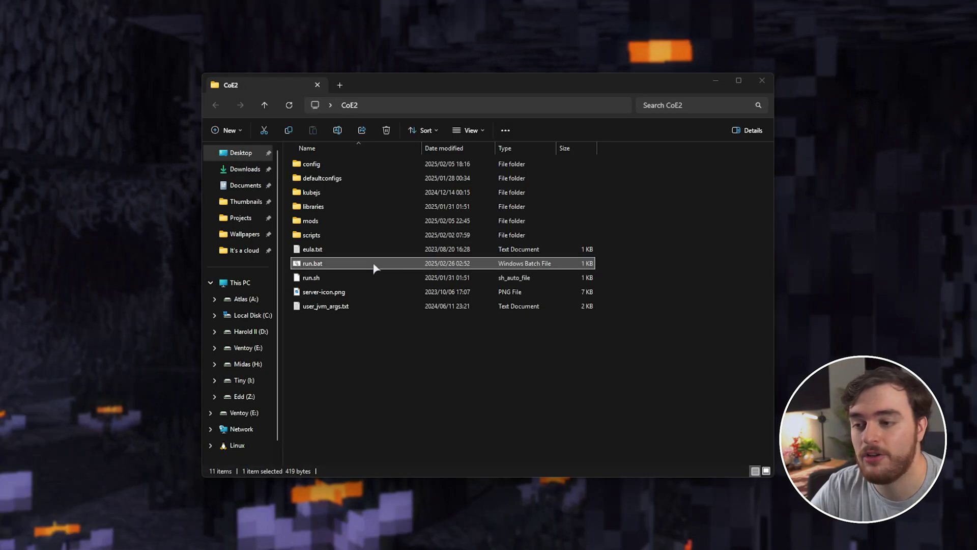
left_click(374, 265)
double_click(374, 266)
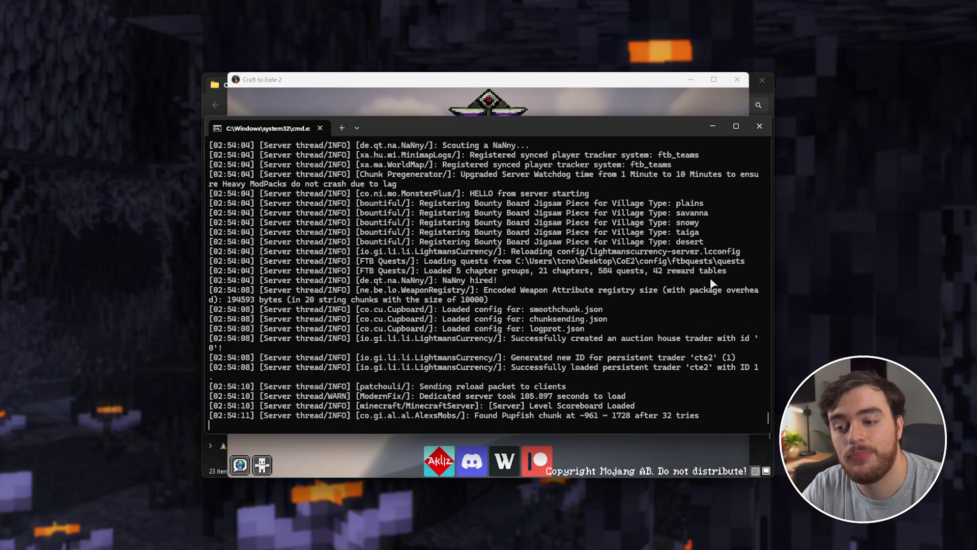
- Add a multiplayer server entry with the address 127.0.0.1
left_click(652, 93)
left_click(671, 275)
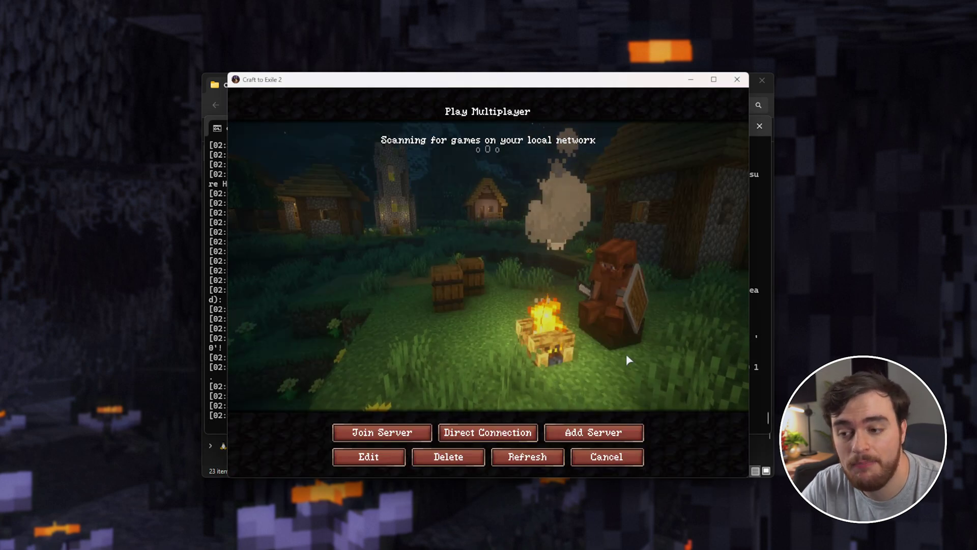
left_click(585, 432)
left_click(489, 205)
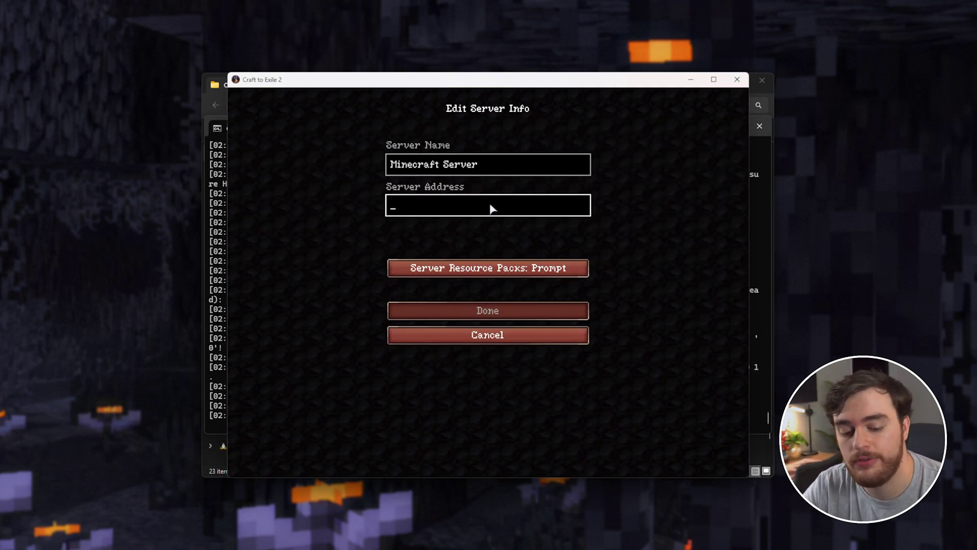
type("127.0.0")
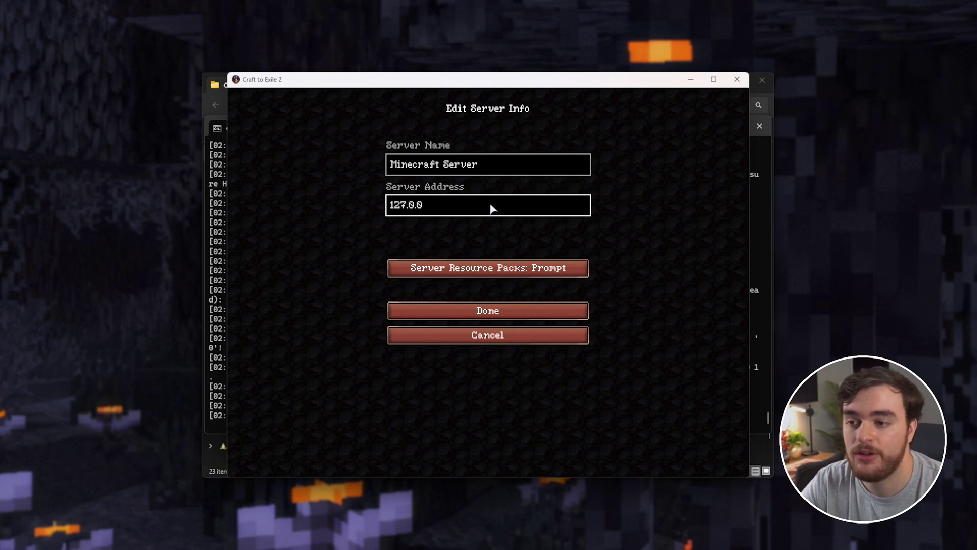
type(".1")
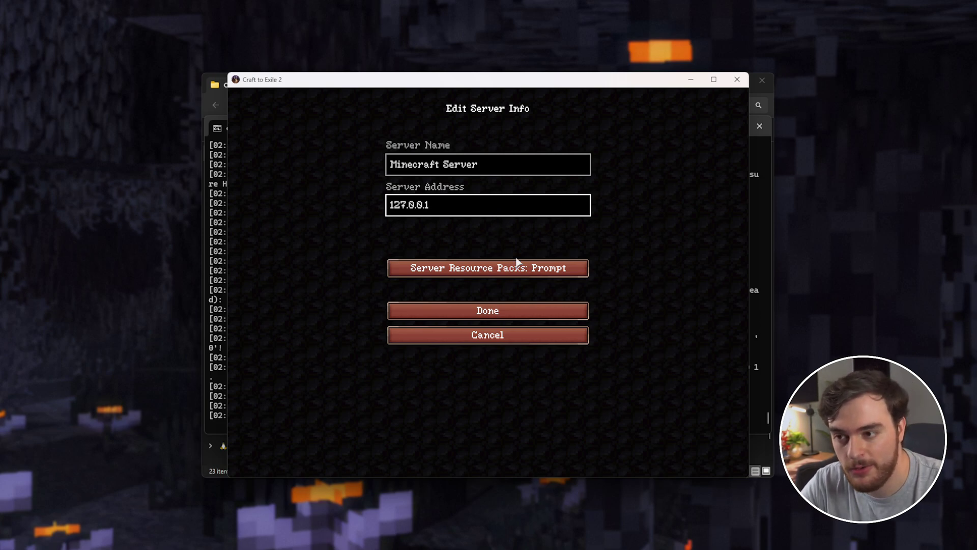
left_click(526, 309)
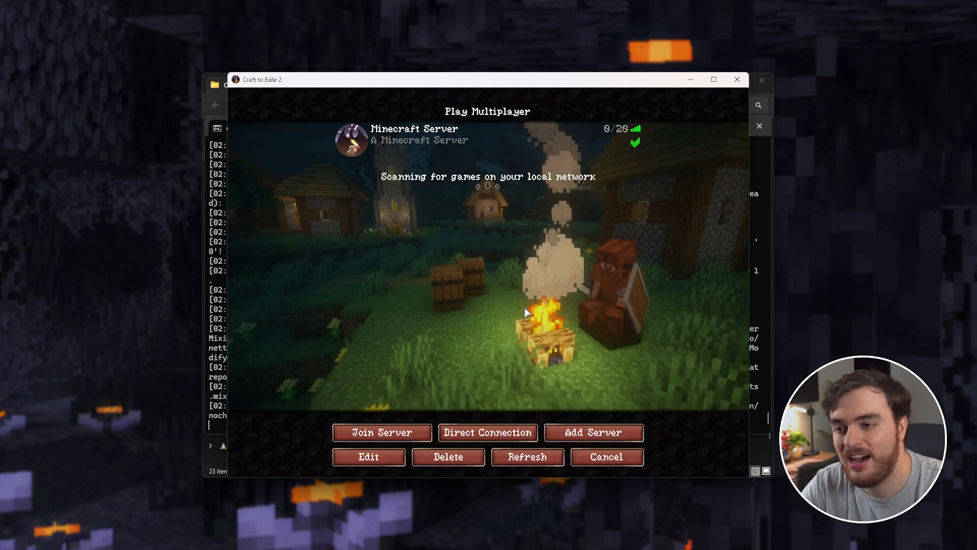
- Join the Minecraft Server entry and watch the join in the server console
left_click(504, 142)
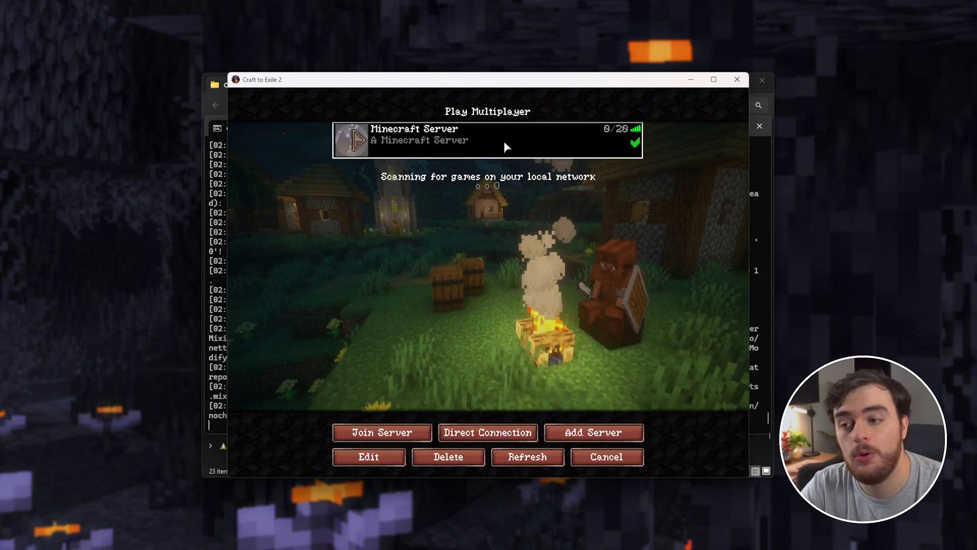
left_click(381, 432)
left_click(755, 268)
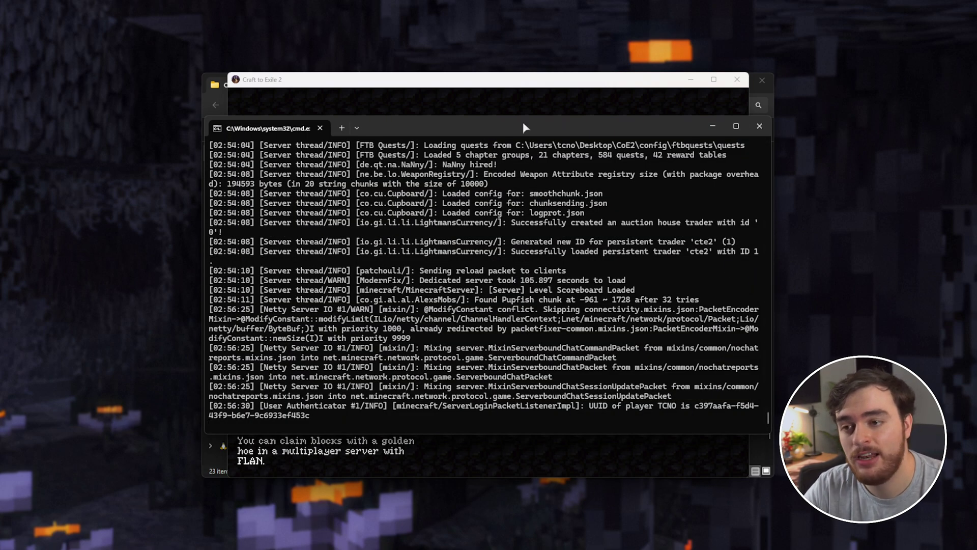
left_click(515, 83)
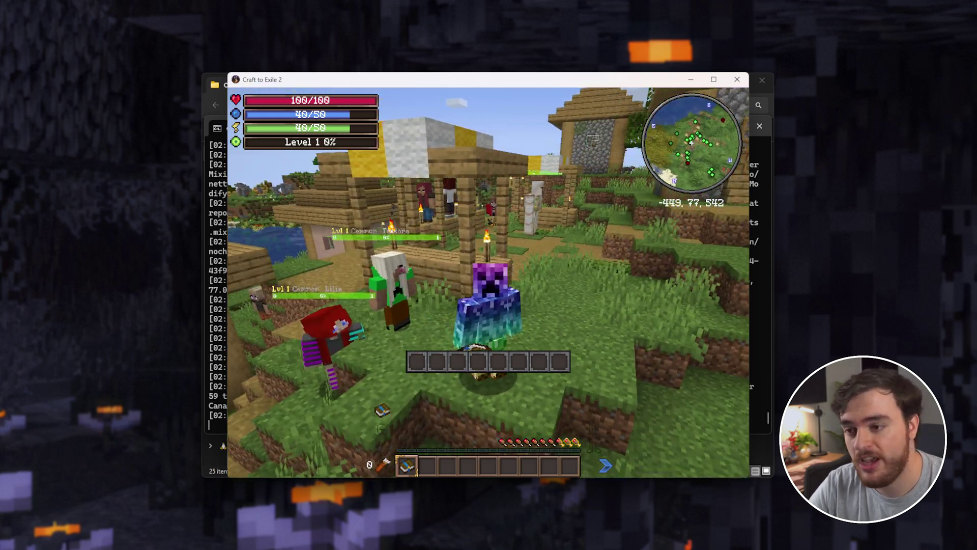
- Make your player a server operator with the op command in the server console
key("alt+Tab")
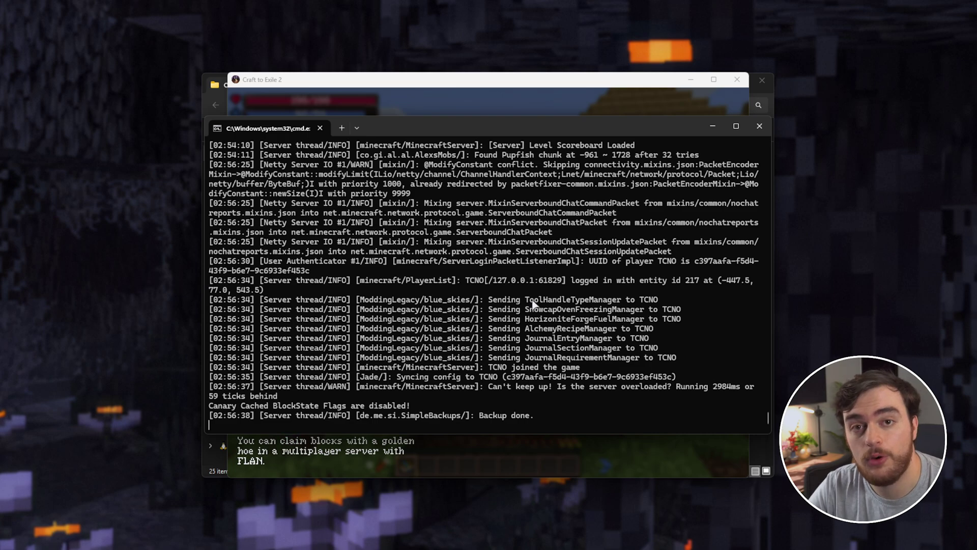
type("op tcno")
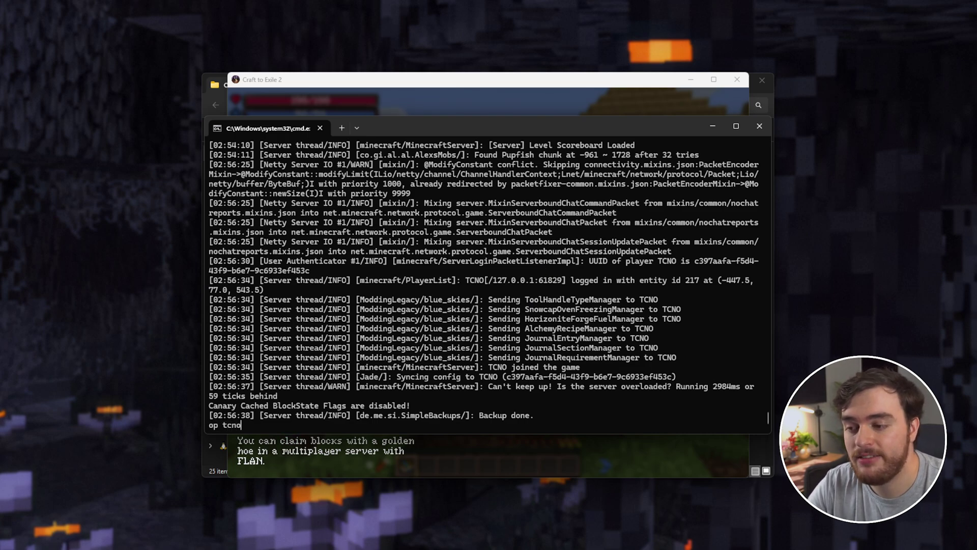
key("Return")
- Switch to Creative Mode with /gamemode creative in the game chat
left_click(597, 94)
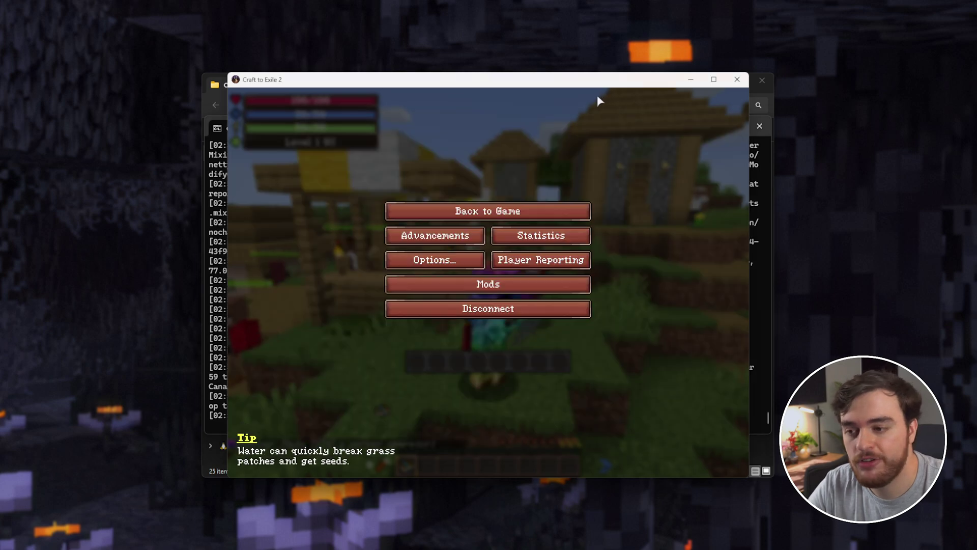
key("Escape")
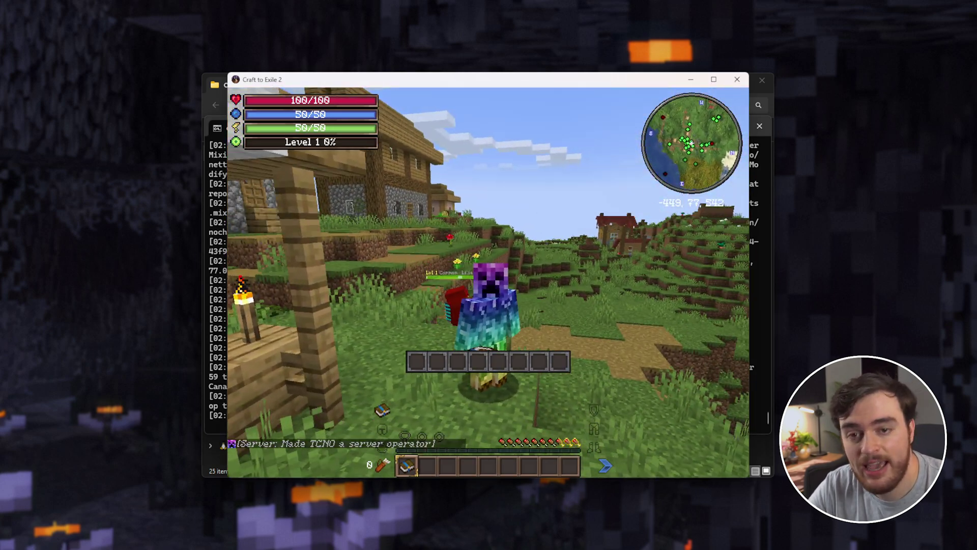
type("/gamemodedcreat")
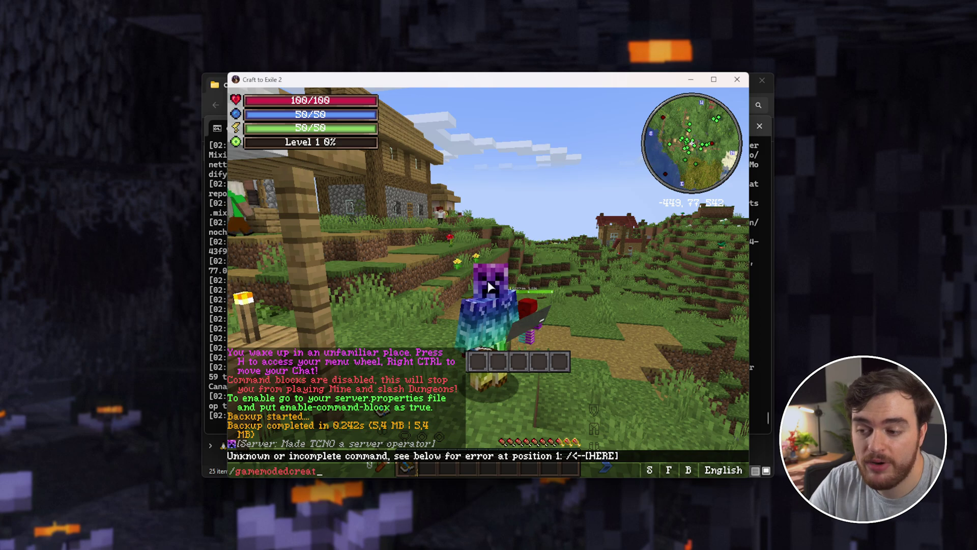
type("ive")
key("Return")
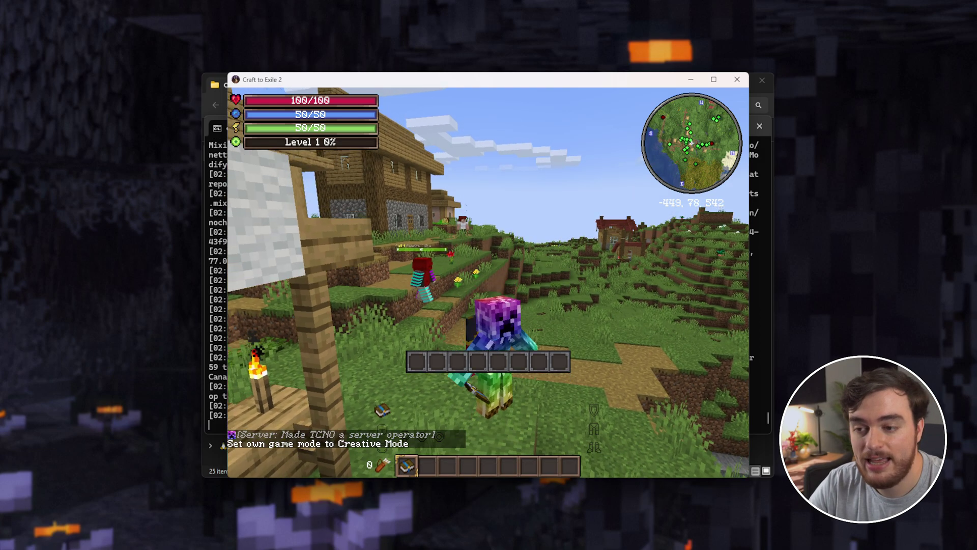
- Fly up above the village and over toward another house
key("space")
key("space")
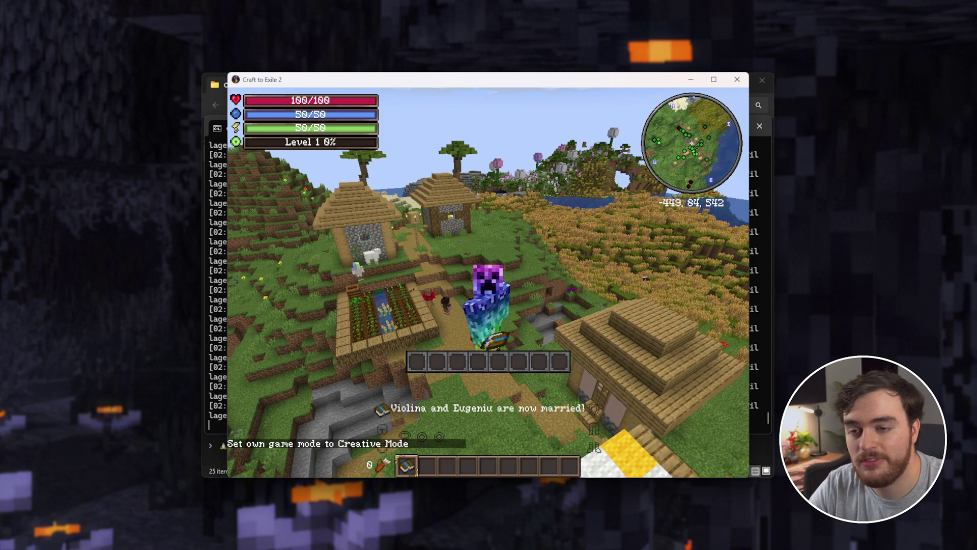
key("w")
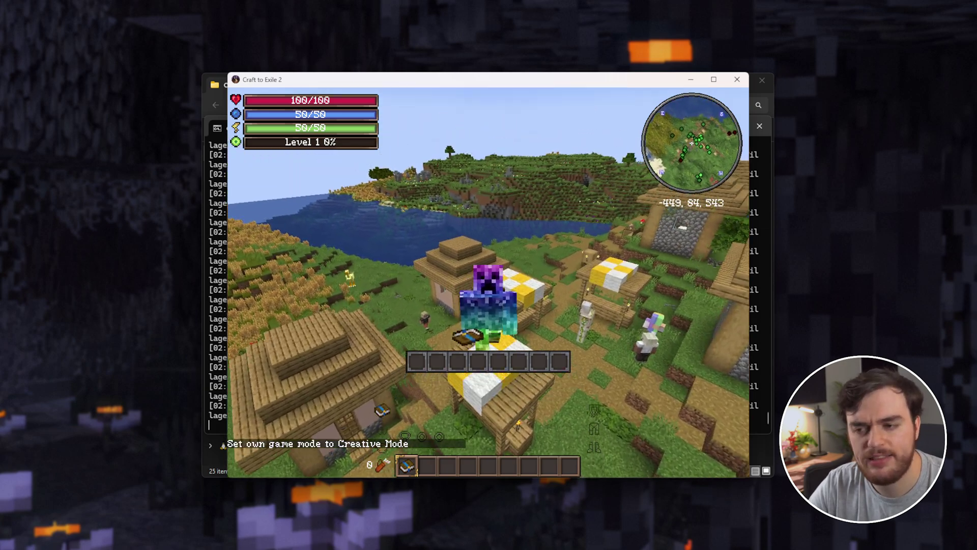
key("w")
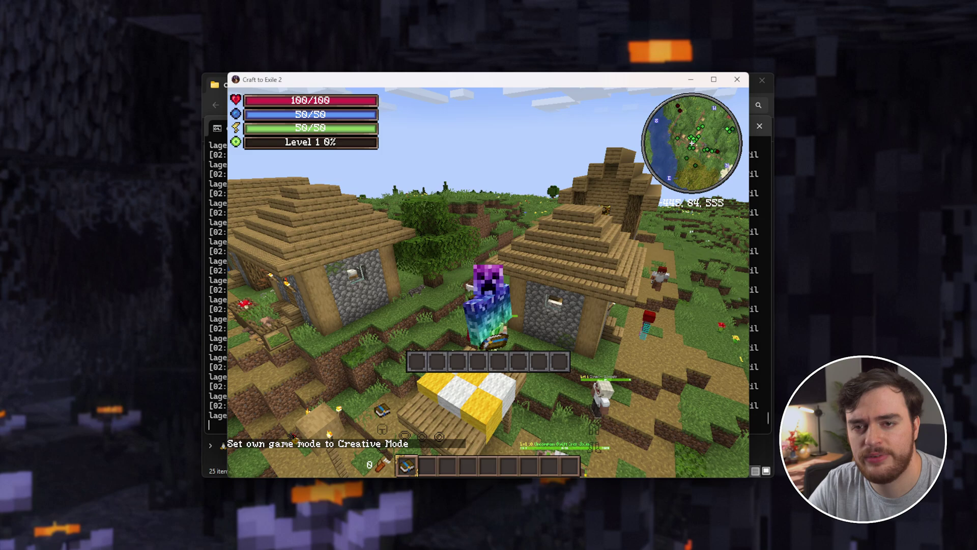
key("2")
key("w")
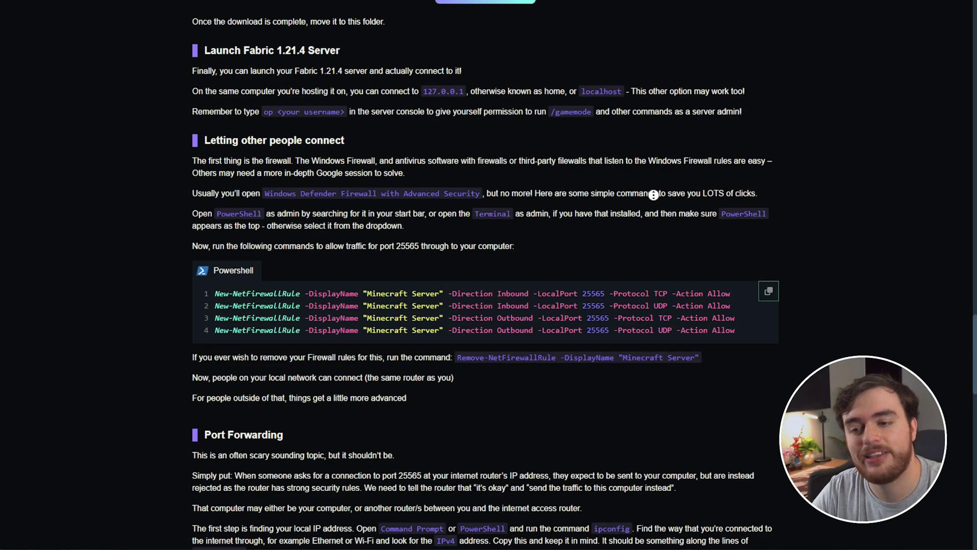
- Review the port 25565 TCP/UDP inbound and outbound rules, then copy all four New-NetFirewallRule commands
scroll(654, 194, "down", 3)
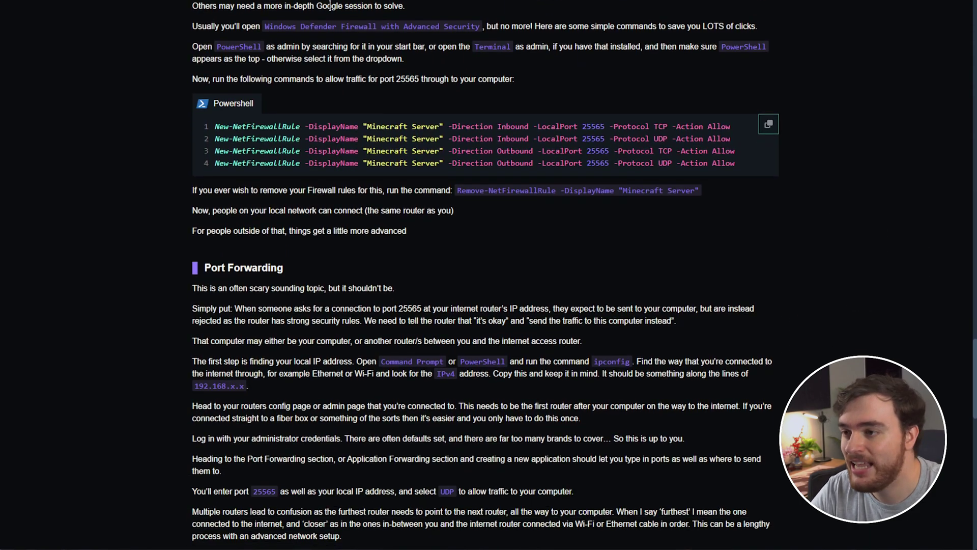
scroll(366, 92, "up", 2)
scroll(388, 148, "down", 1)
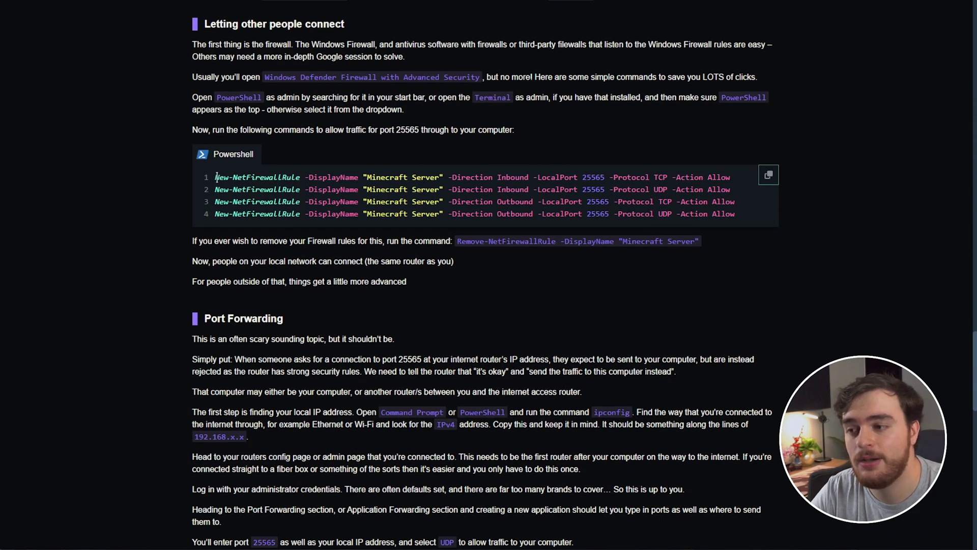
double_click(595, 177)
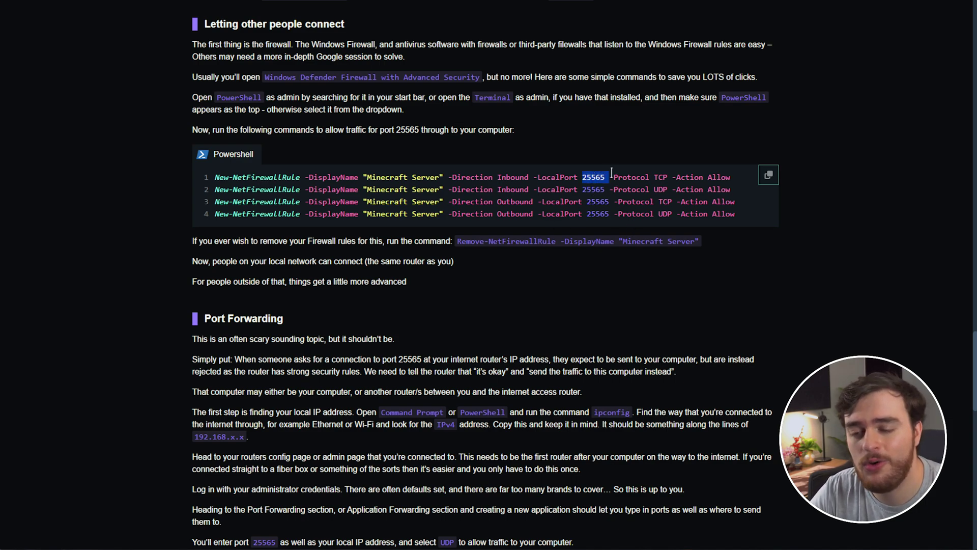
double_click(513, 177)
double_click(512, 203)
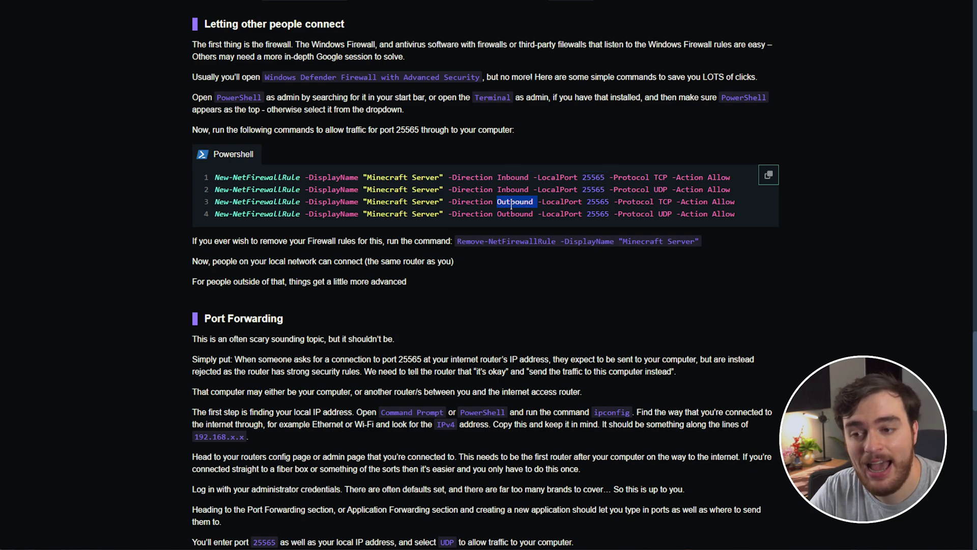
double_click(660, 177)
double_click(661, 190)
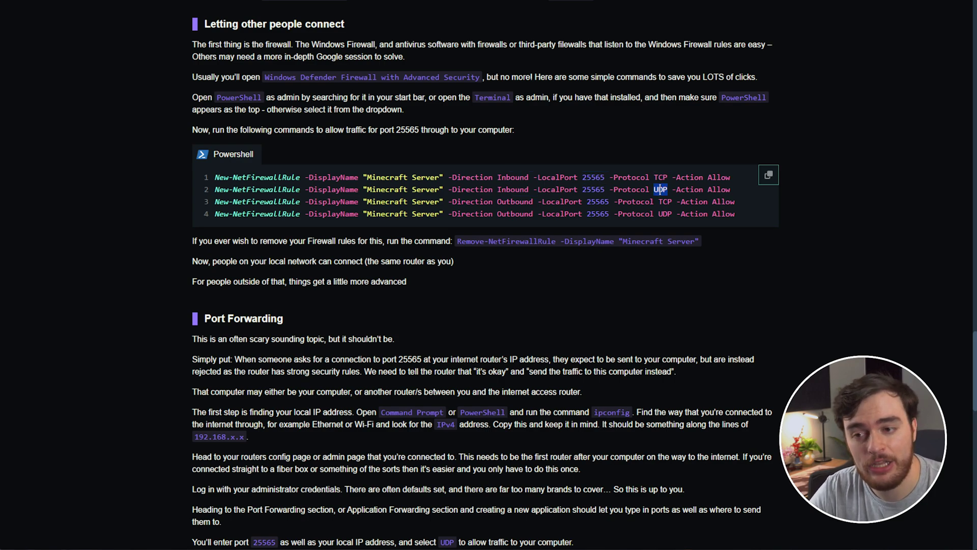
left_click_drag(736, 214, 177, 183)
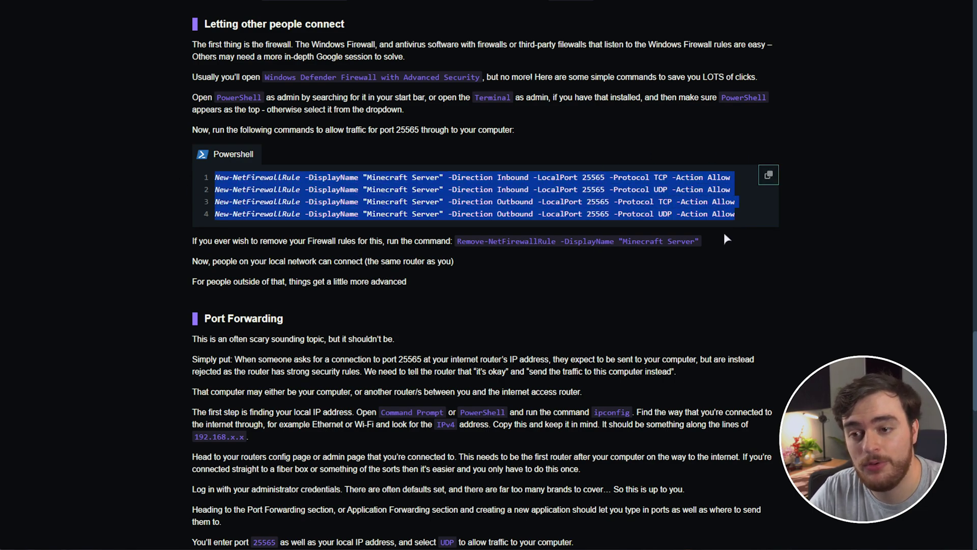
left_click(768, 174)
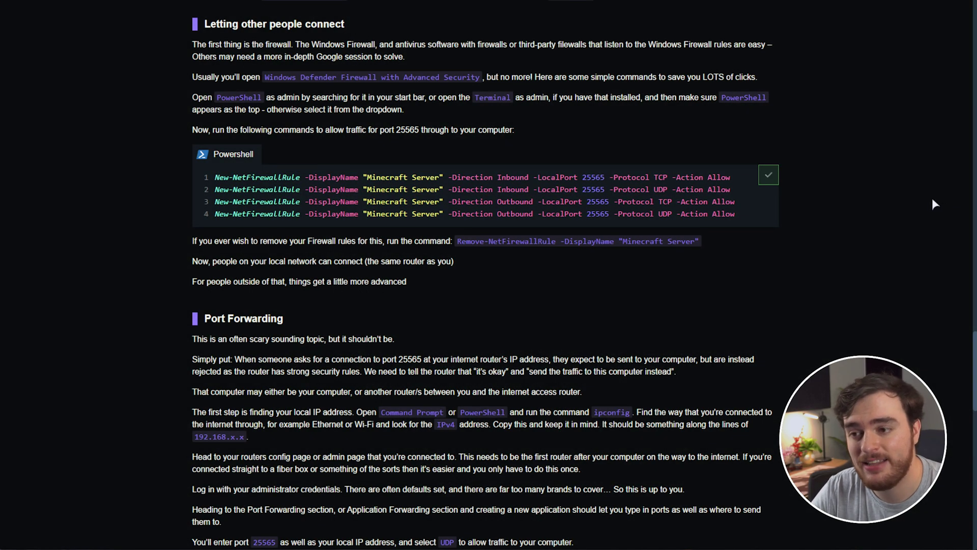
- Paste and run the four firewall commands in an administrator PowerShell window
key("super")
type("powershell")
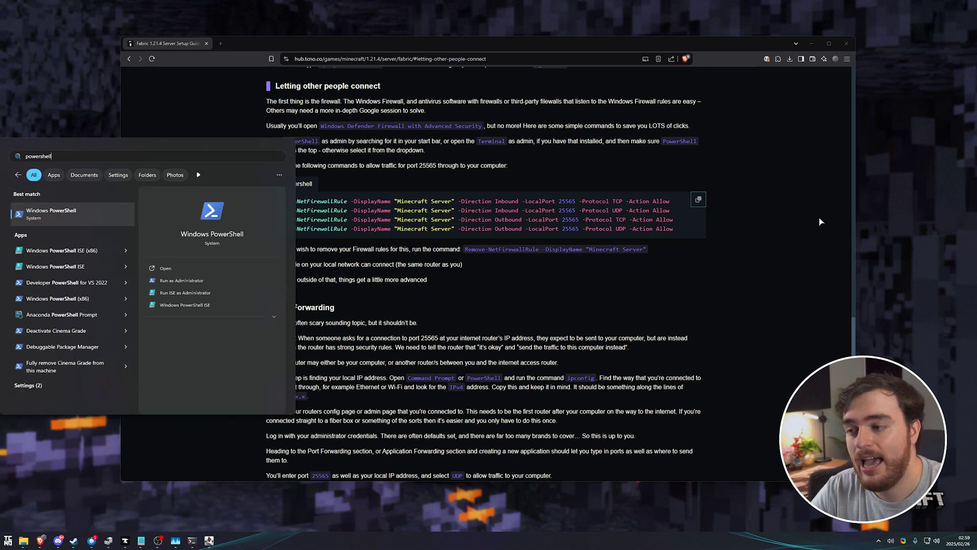
left_click(177, 281)
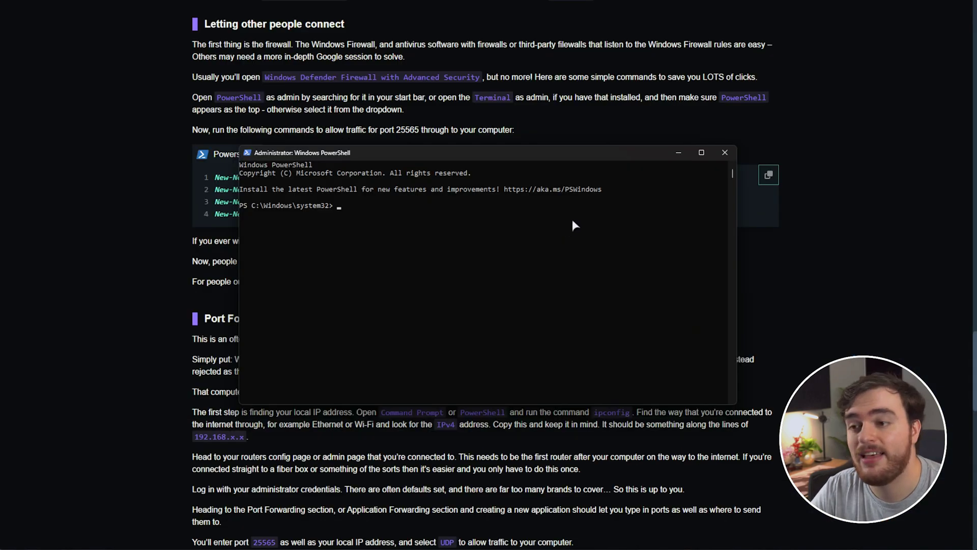
right_click(618, 268)
key("Return")
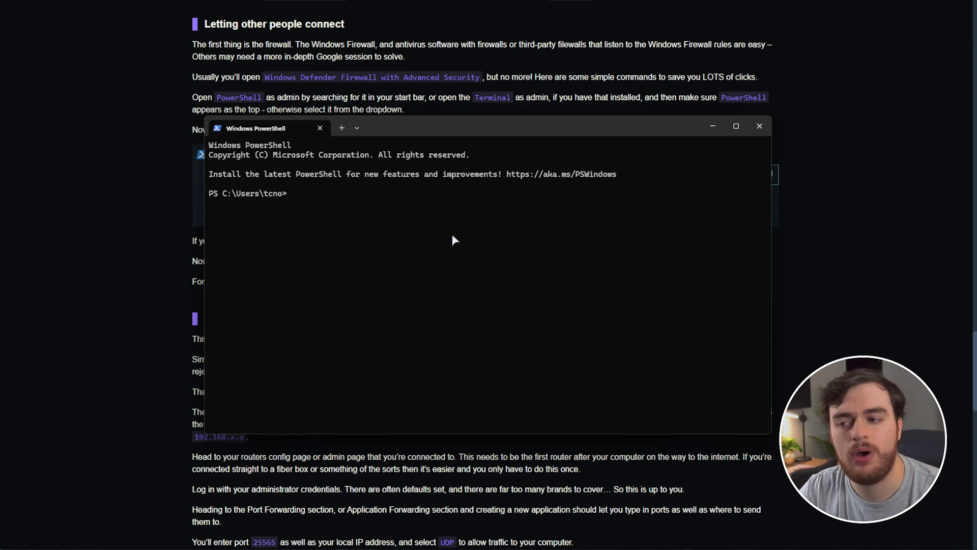
- Run ipconfig and copy the Ethernet adapter's IPv4 address, 192.168.1.50
type("ipconfig")
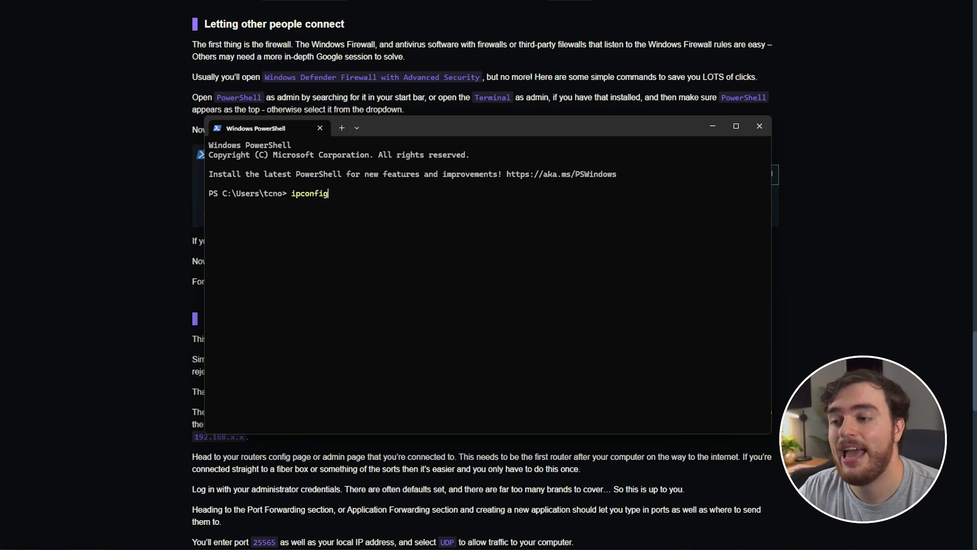
key("Return")
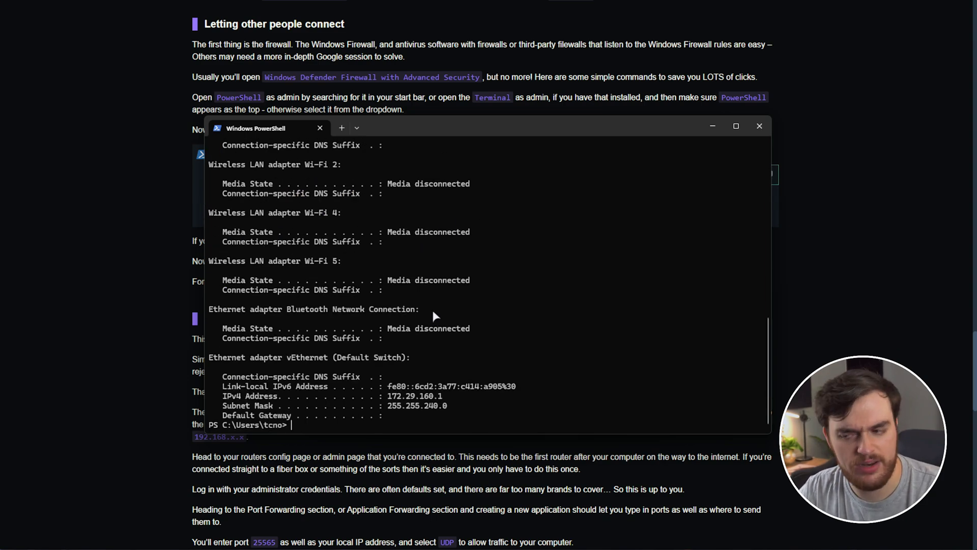
scroll(460, 327, "up", 4)
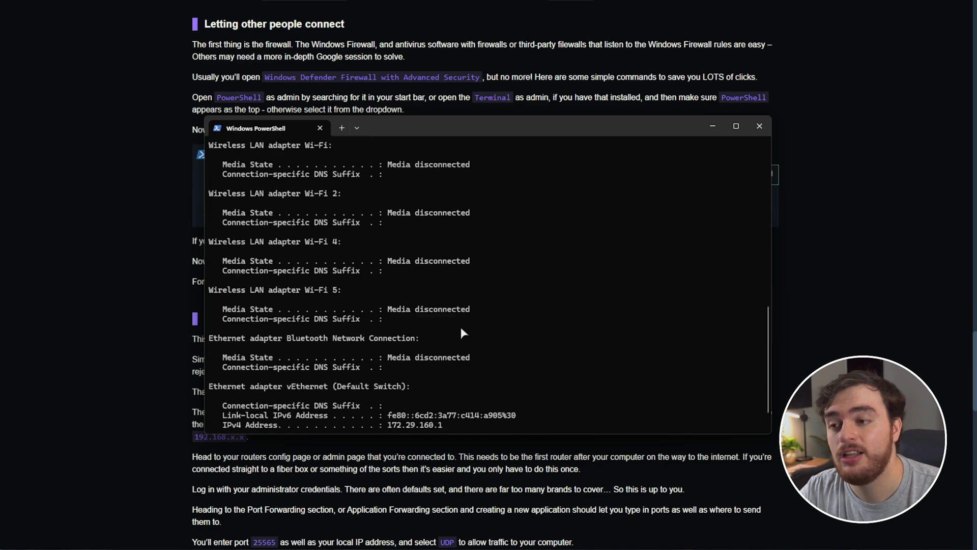
scroll(461, 328, "up", 3)
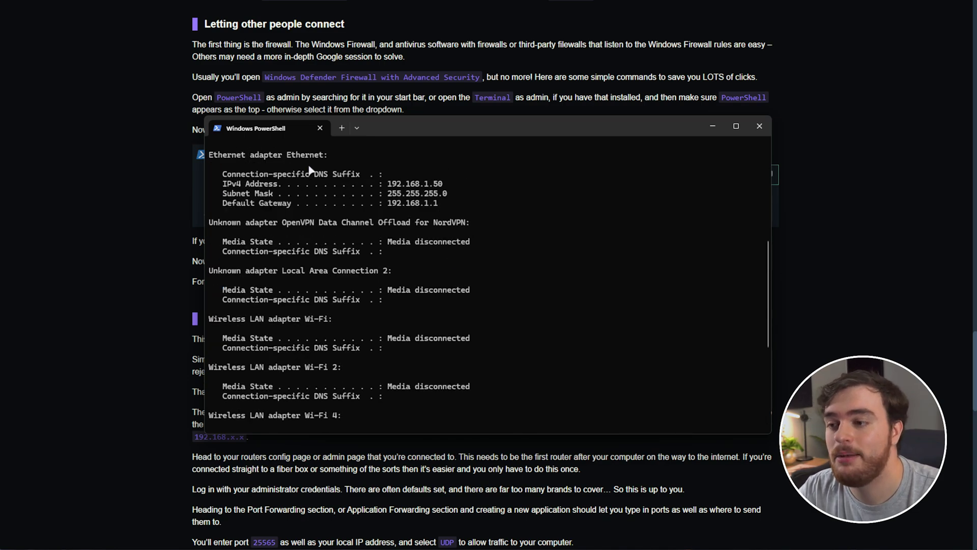
left_click_drag(326, 162, 282, 186)
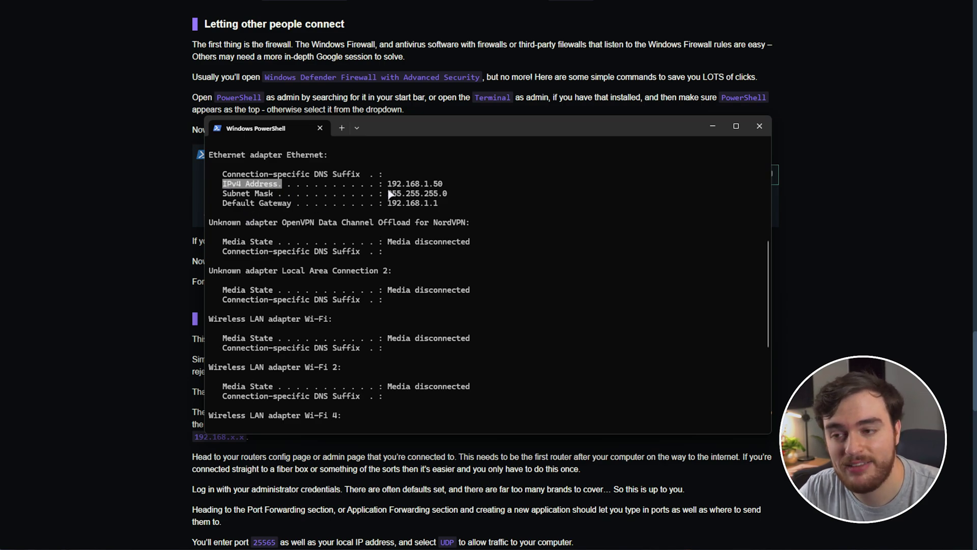
left_click_drag(388, 184, 443, 185)
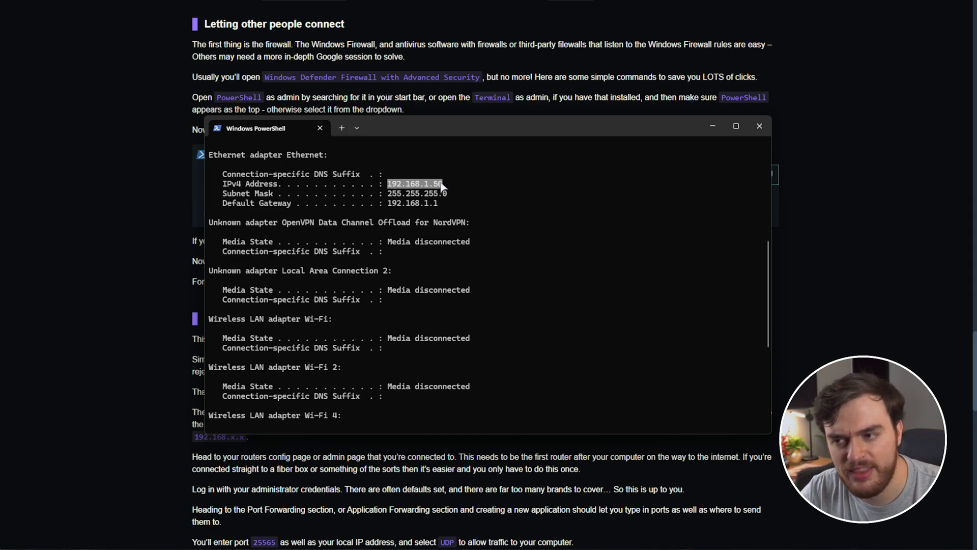
right_click(468, 207)
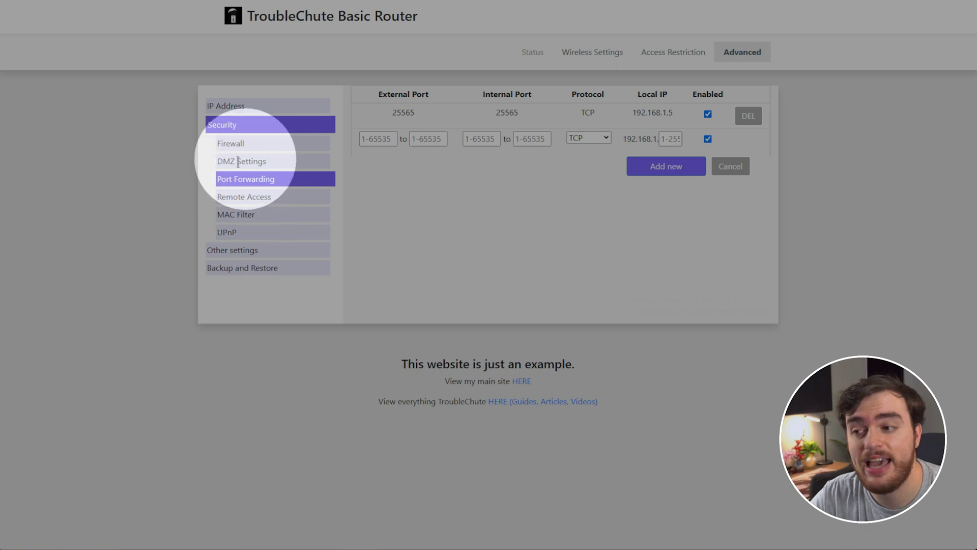
- Enter 25565 as both the first External Port and Internal Port
left_click_drag(275, 179, 217, 179)
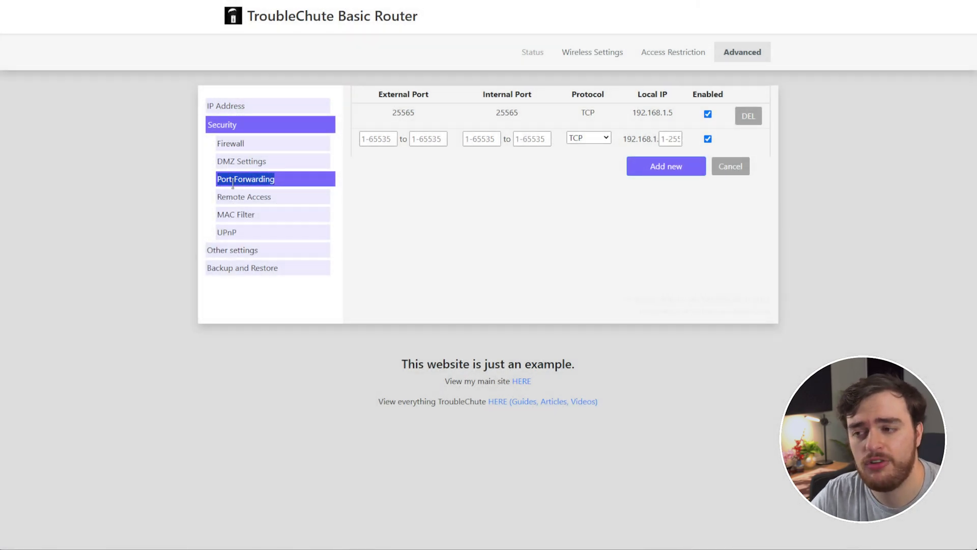
left_click(603, 216)
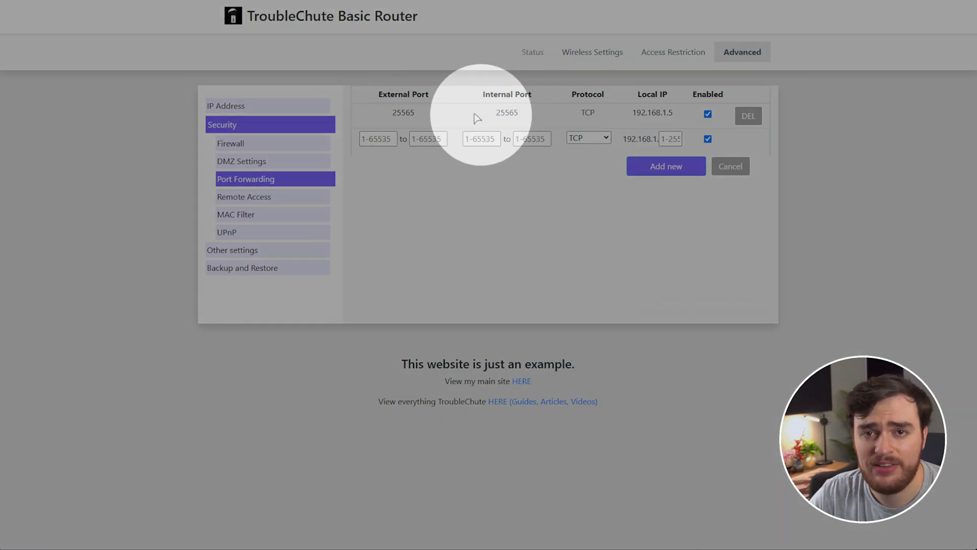
left_click(392, 139)
type("25565")
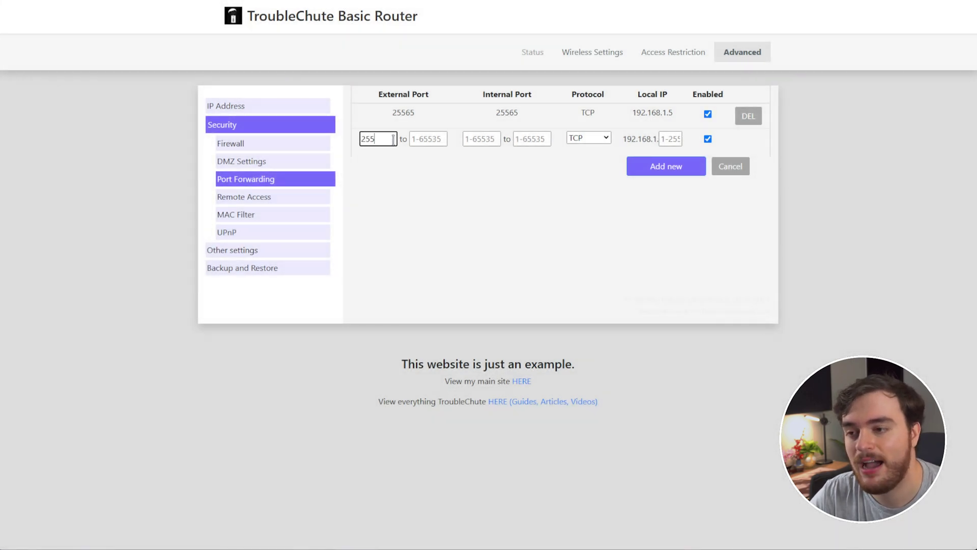
double_click(393, 140)
key("ctrl+c")
left_click(486, 140)
key("ctrl+v")
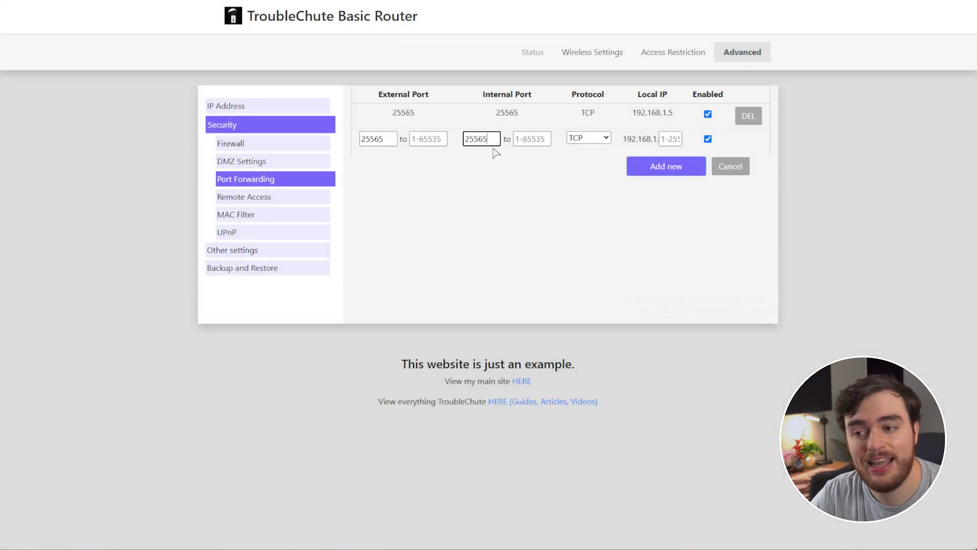
- Fill the second external and internal port boxes with 25565
key("Tab")
key("ctrl+v")
left_click(430, 143)
key("ctrl+v")
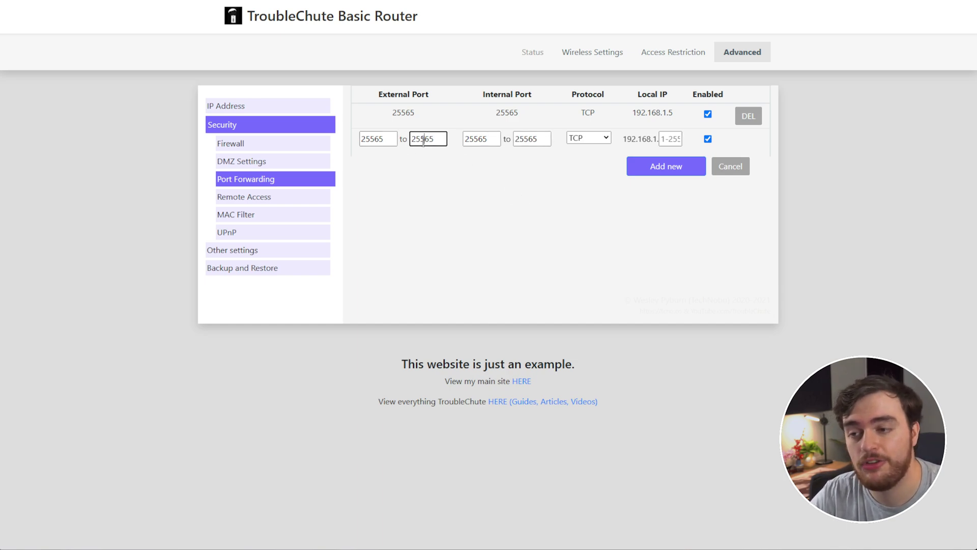
double_click(442, 141)
double_click(520, 144)
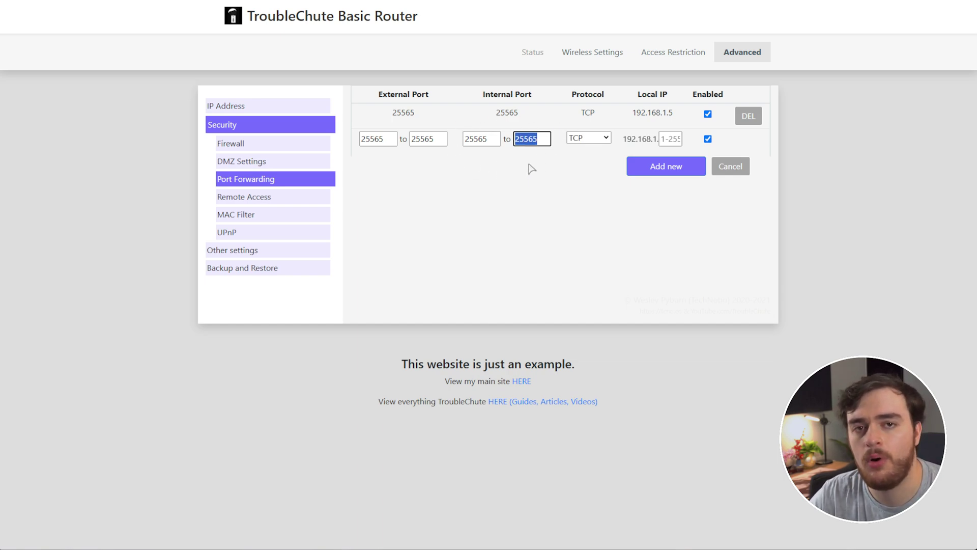
- Set the forwarding entry's protocol to TCP/UDP
left_click(597, 144)
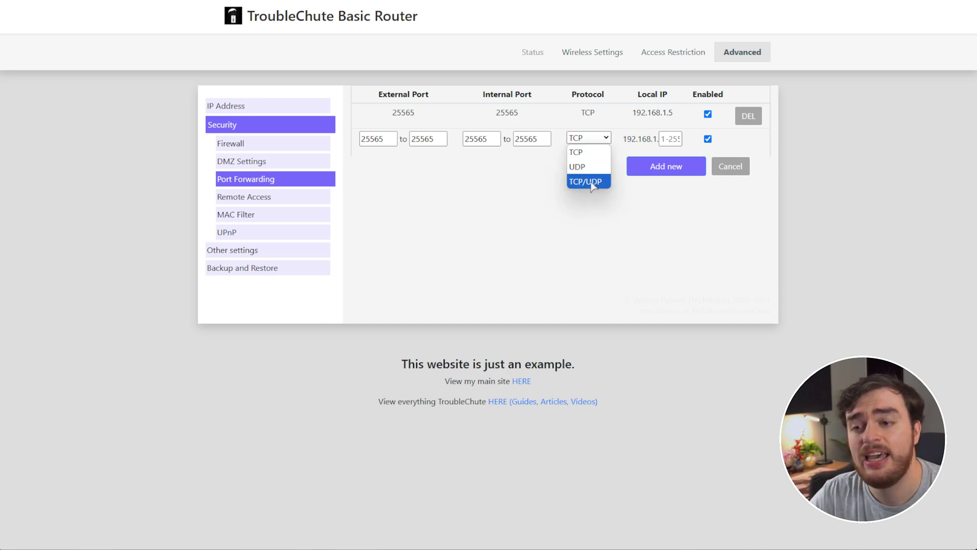
left_click(593, 185)
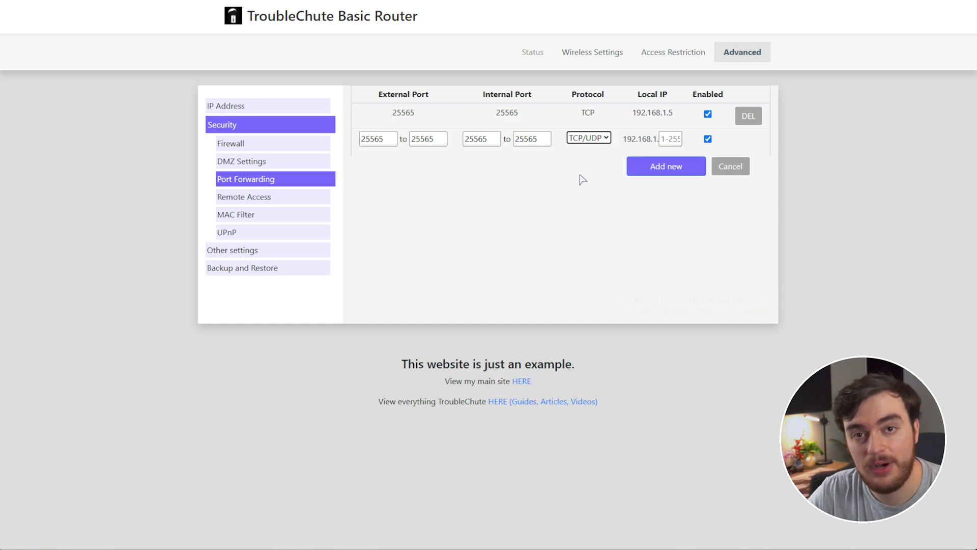
left_click(585, 141)
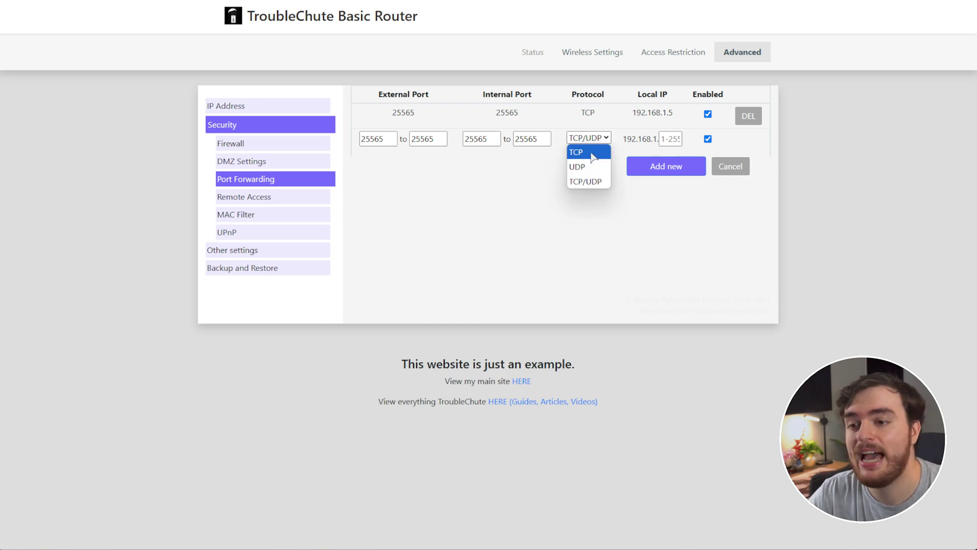
left_click(594, 143)
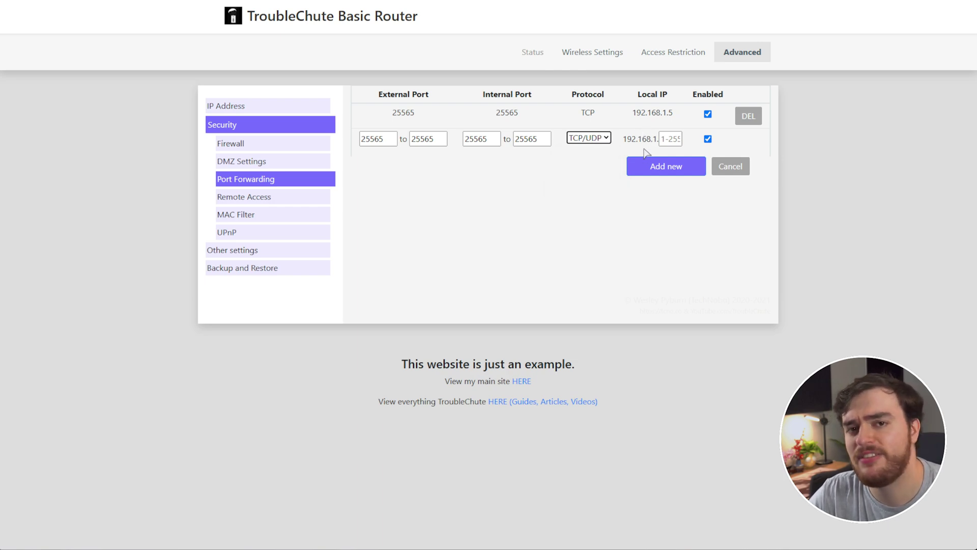
- Run ipconfig in a new terminal, read the Ethernet IPv4 address 192.168.1.50, and return to the router page
key("super+x")
key("i")
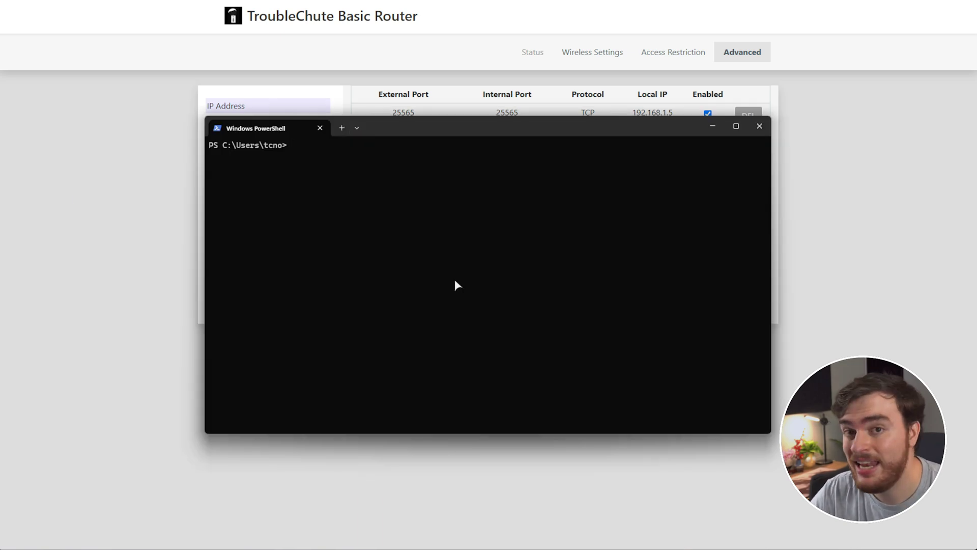
type("ipconfig")
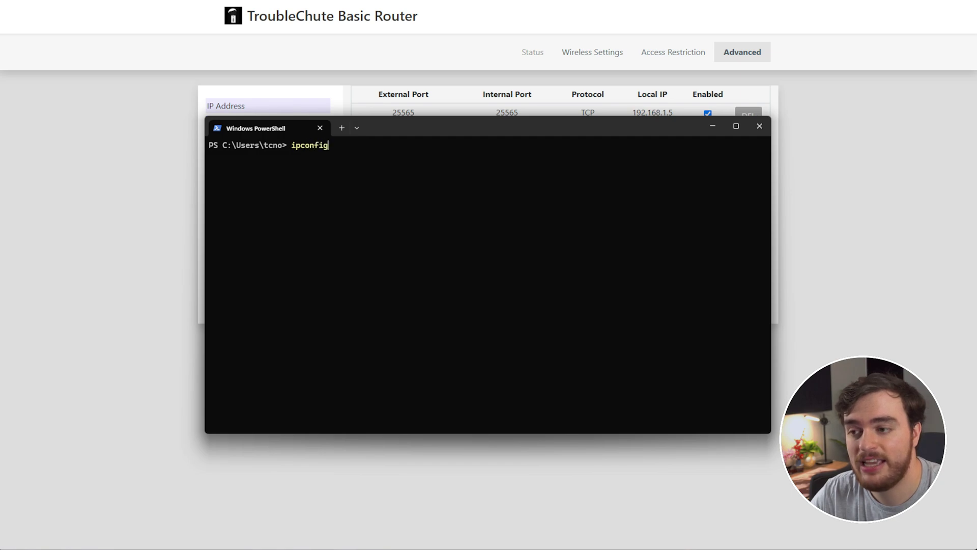
key("Return")
left_click_drag(324, 155, 209, 155)
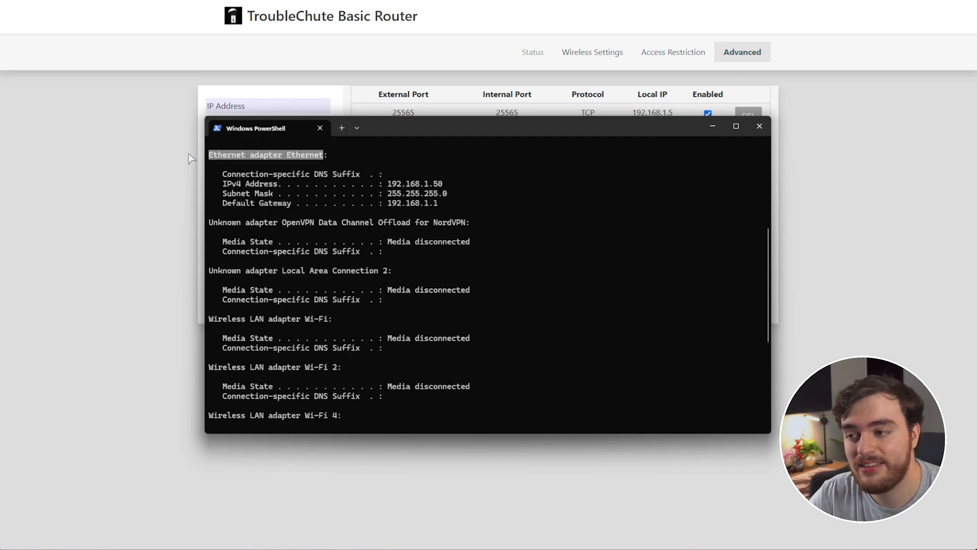
left_click_drag(388, 185, 448, 185)
left_click_drag(281, 185, 218, 184)
left_click(835, 197)
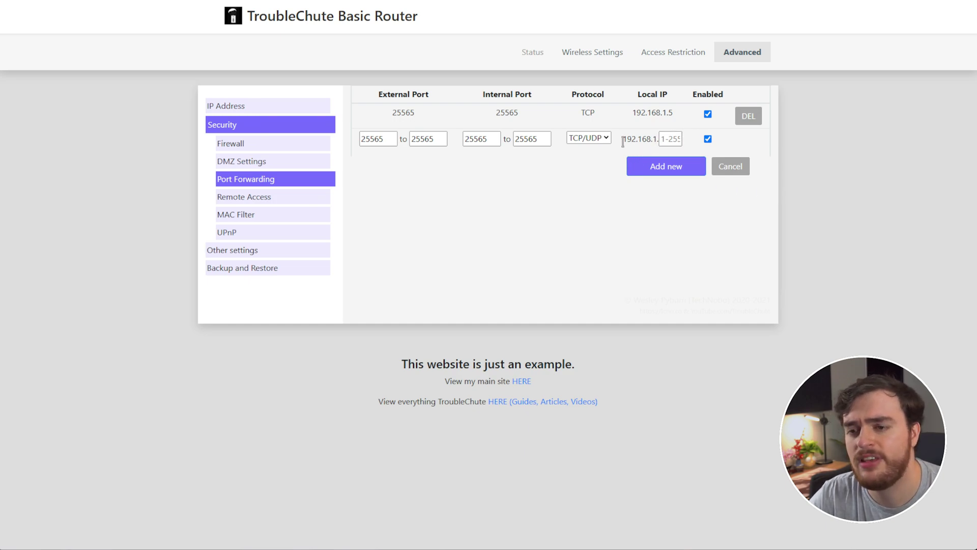
- Complete the Local IP as 192.168.1.50 and add the 25565 TCP/UDP forwarding rule
left_click_drag(624, 139, 661, 138)
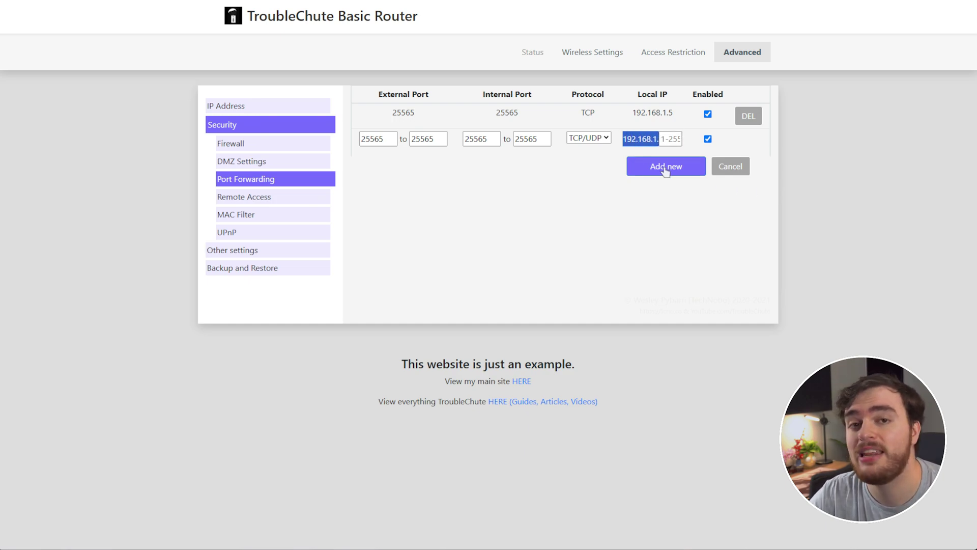
left_click(672, 140)
type("50")
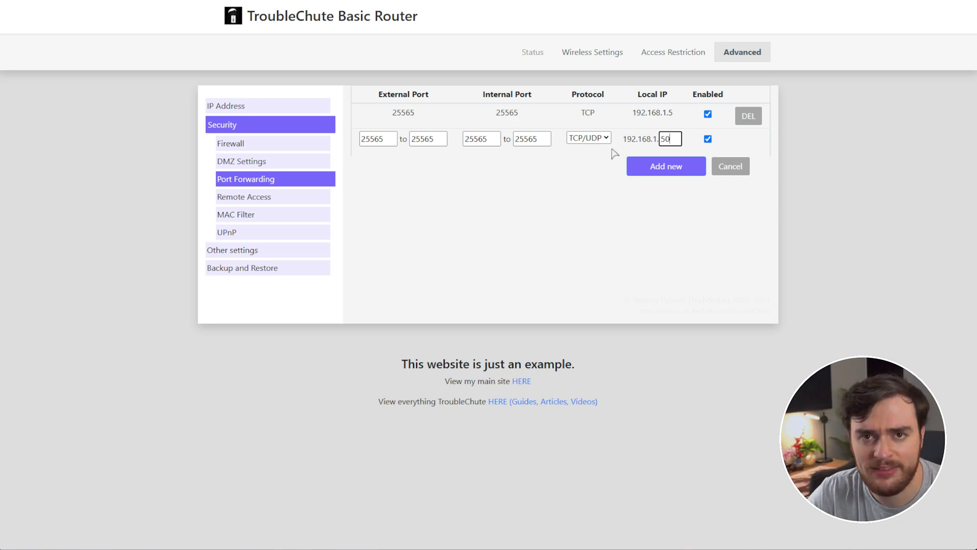
left_click(680, 166)
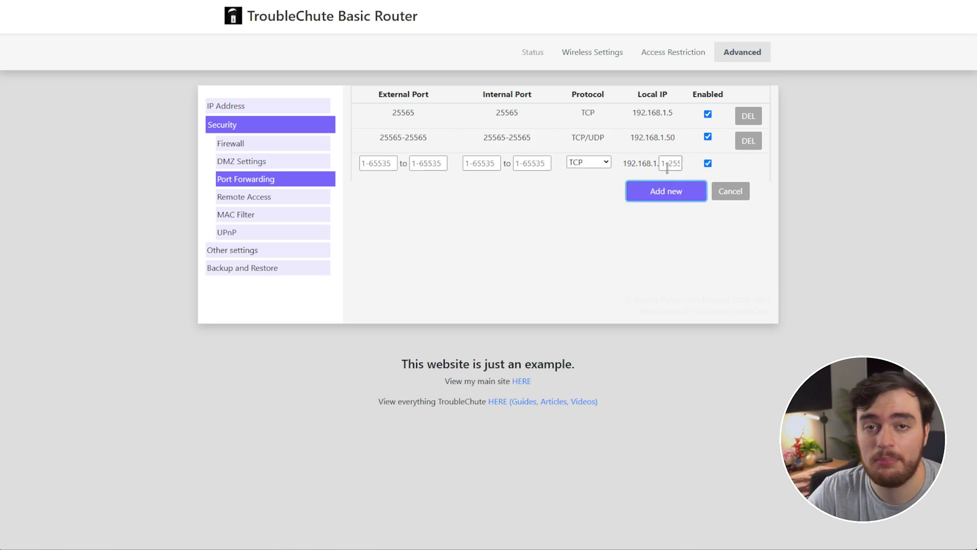
left_click_drag(376, 138, 679, 143)
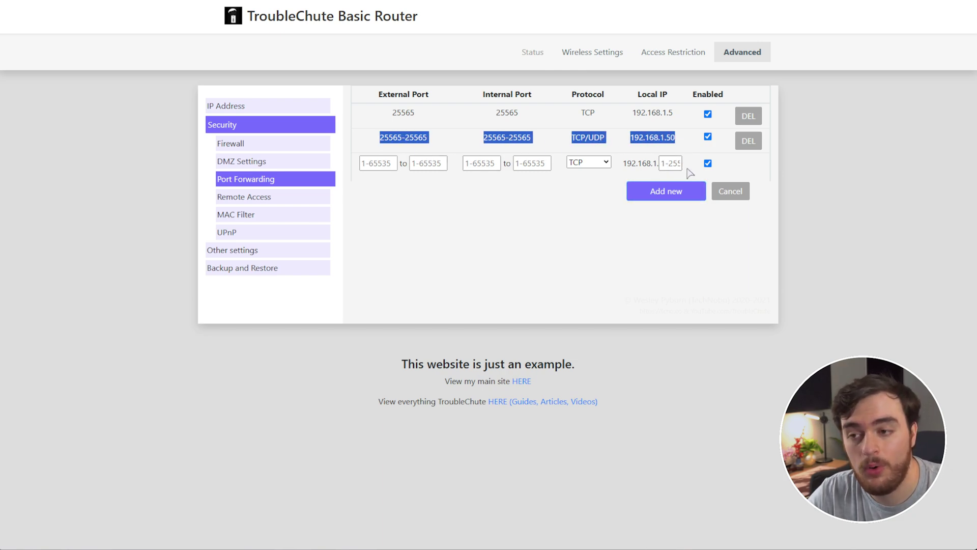
left_click(527, 216)
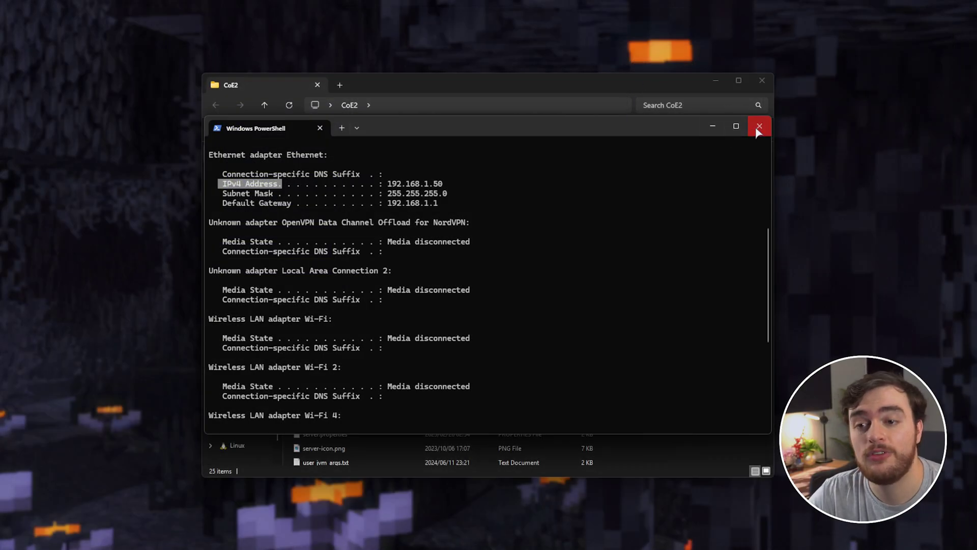
- Close the terminal, resume the game, maximize its window and move around the rooftop
left_click(758, 127)
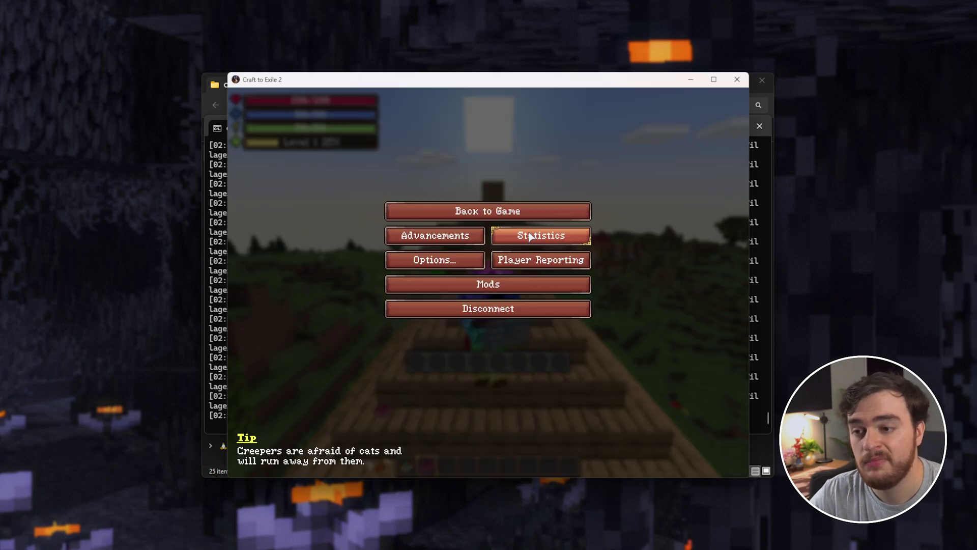
key("Escape")
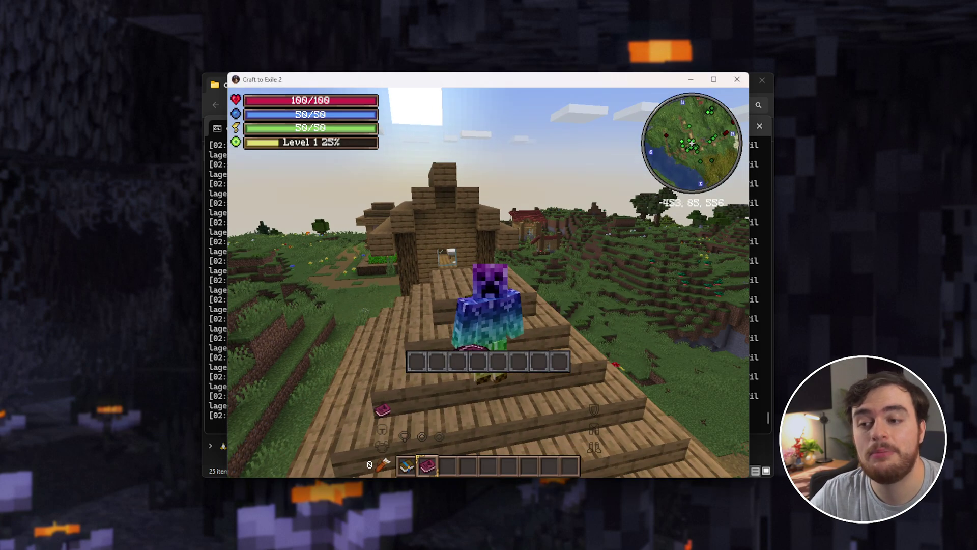
key("super+Up")
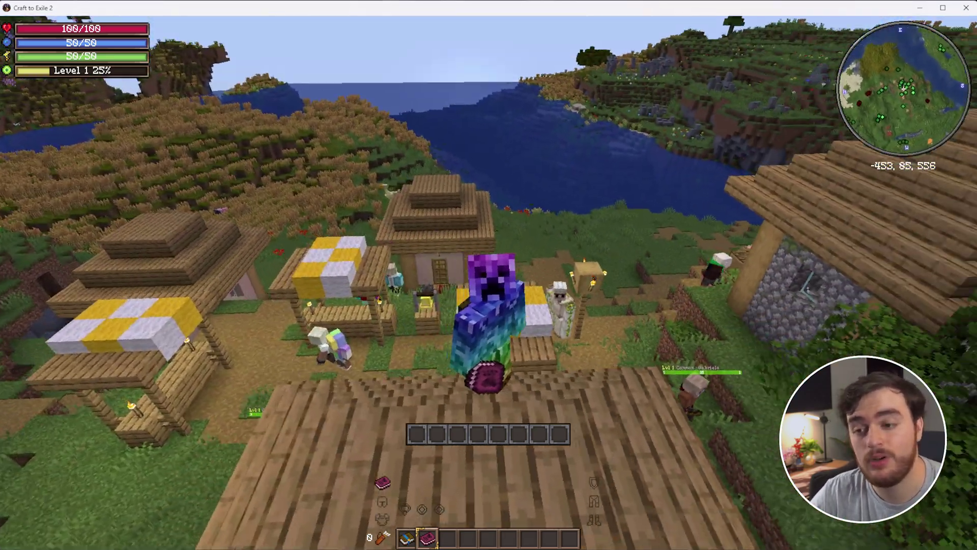
key("w")
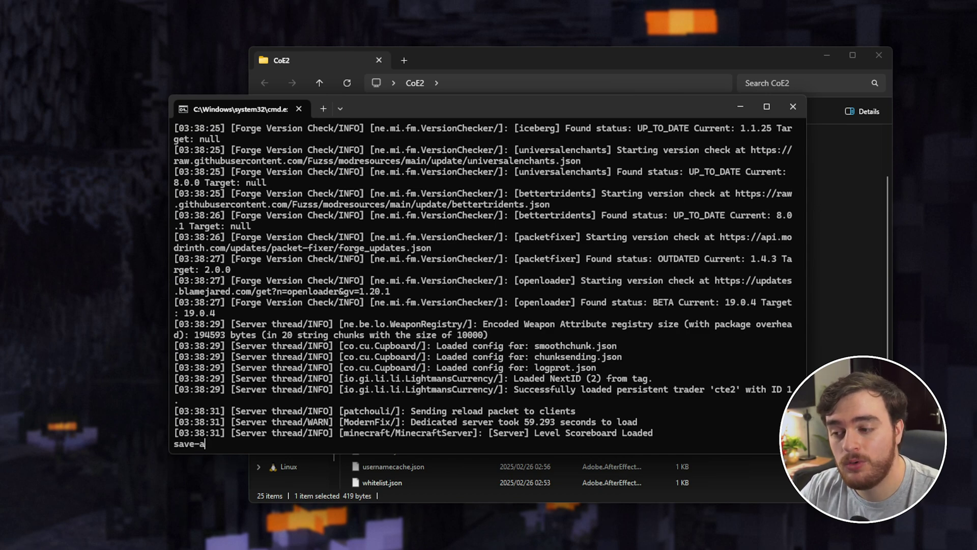
- Run save-all and stop in the server console, then shift the Explorer window left
key("Return")
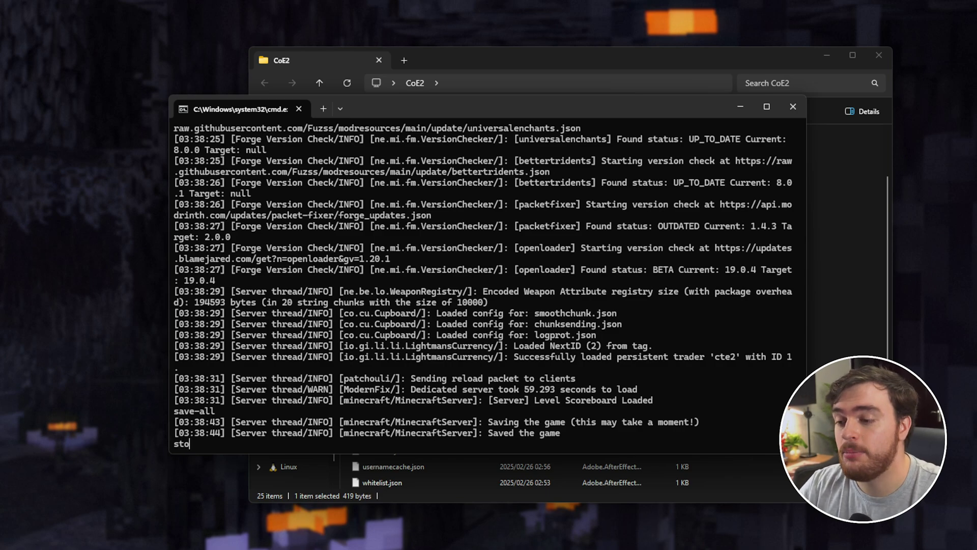
key("Return")
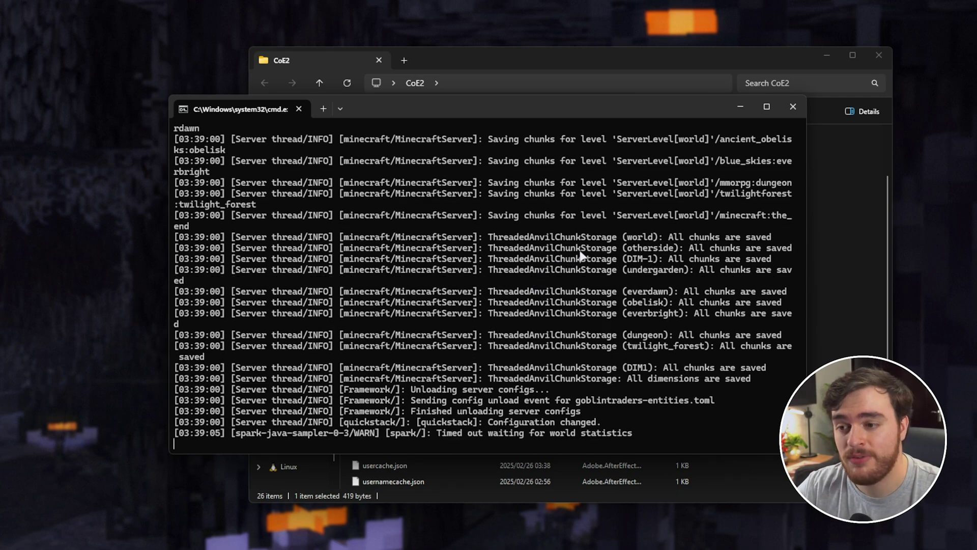
left_click_drag(673, 50, 591, 48)
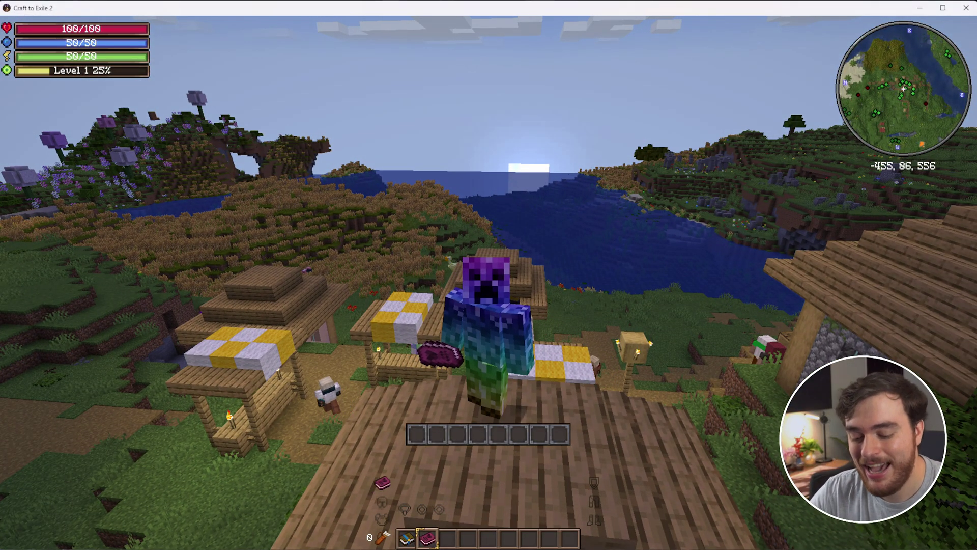
- Browse the Mine and Slash character stats and talent tree, then close back to the world
key("h")
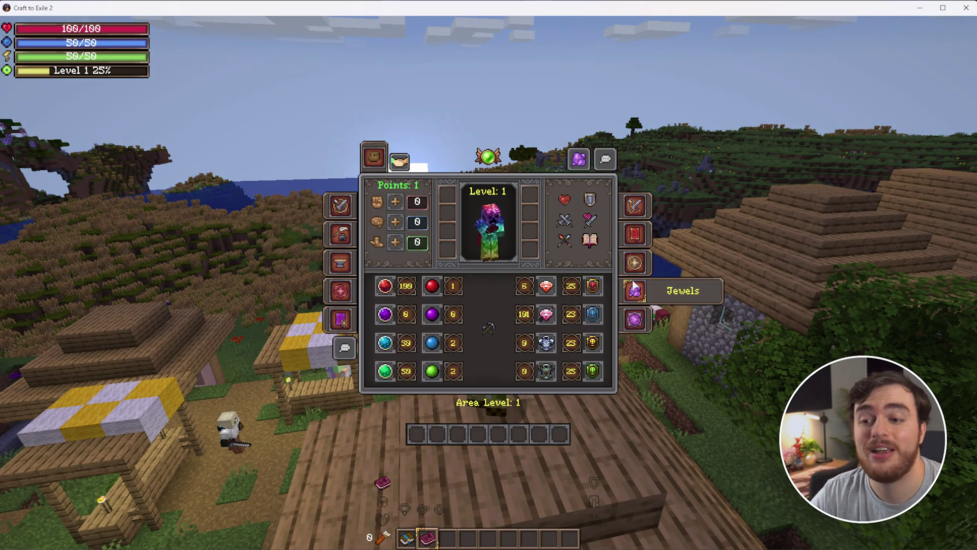
left_click(636, 262)
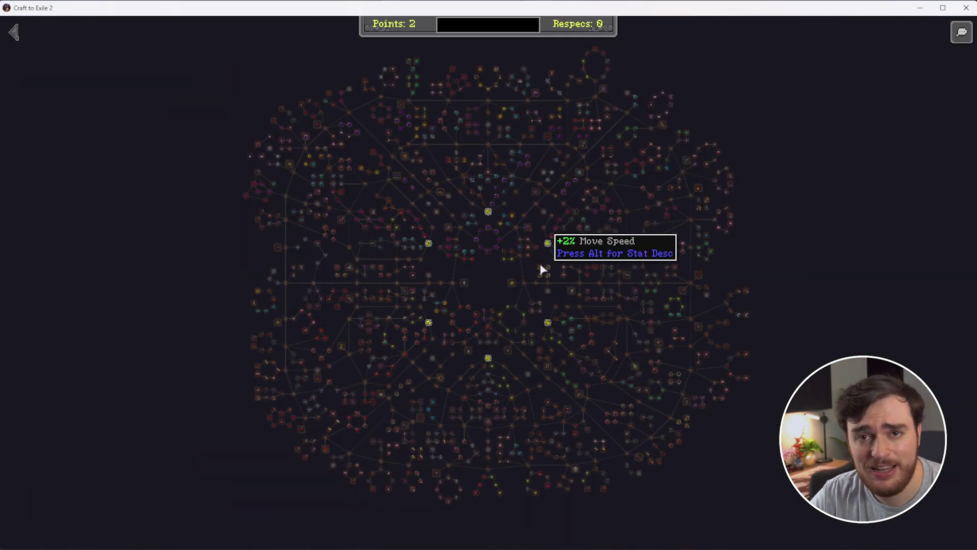
scroll(524, 275, "up", 3)
key("Escape")
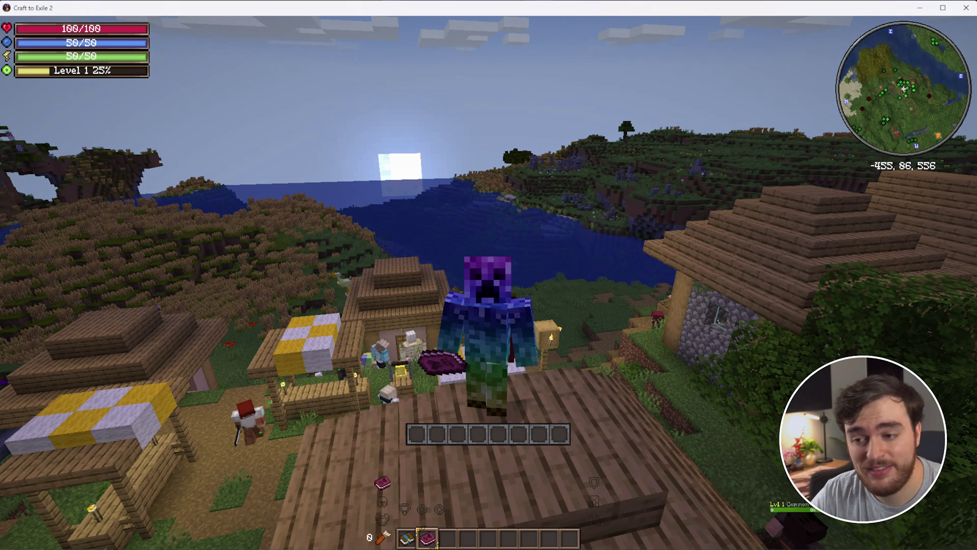